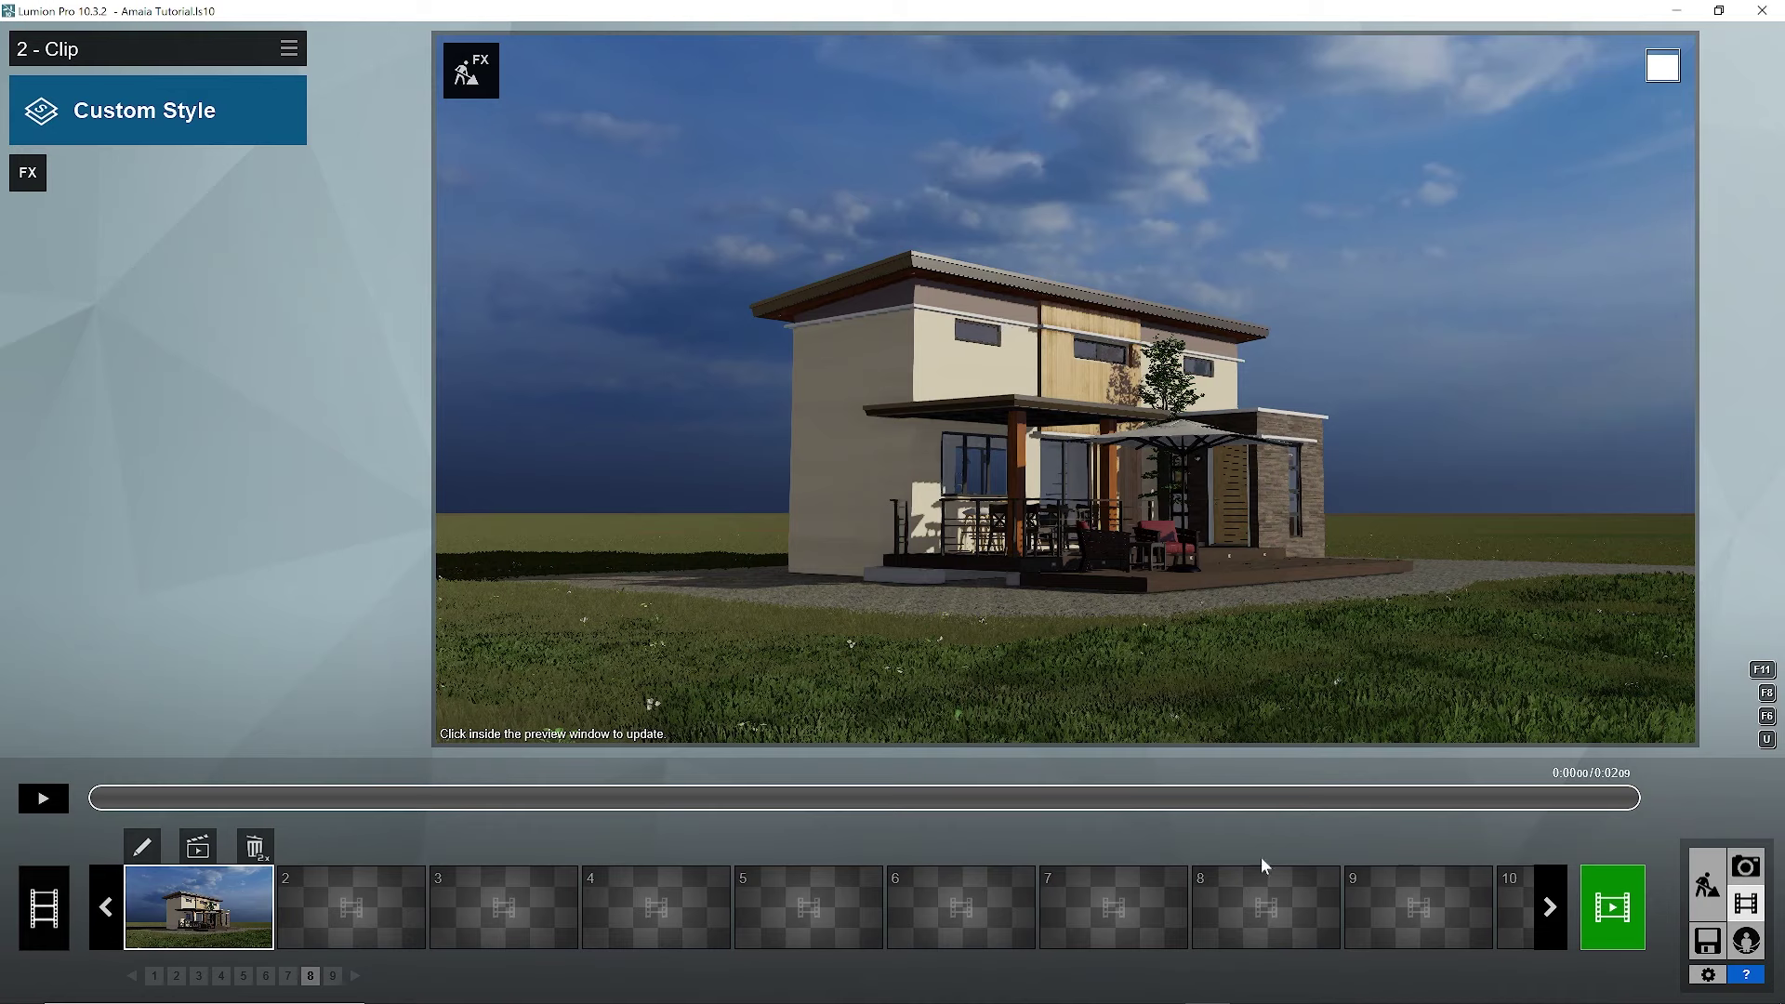
# Review the exterior, interior and night .lme files and WIDE SCREEN.png in the Amaia Render Settings.rar archive in WinRAR.
pyautogui.click(1252, 987)
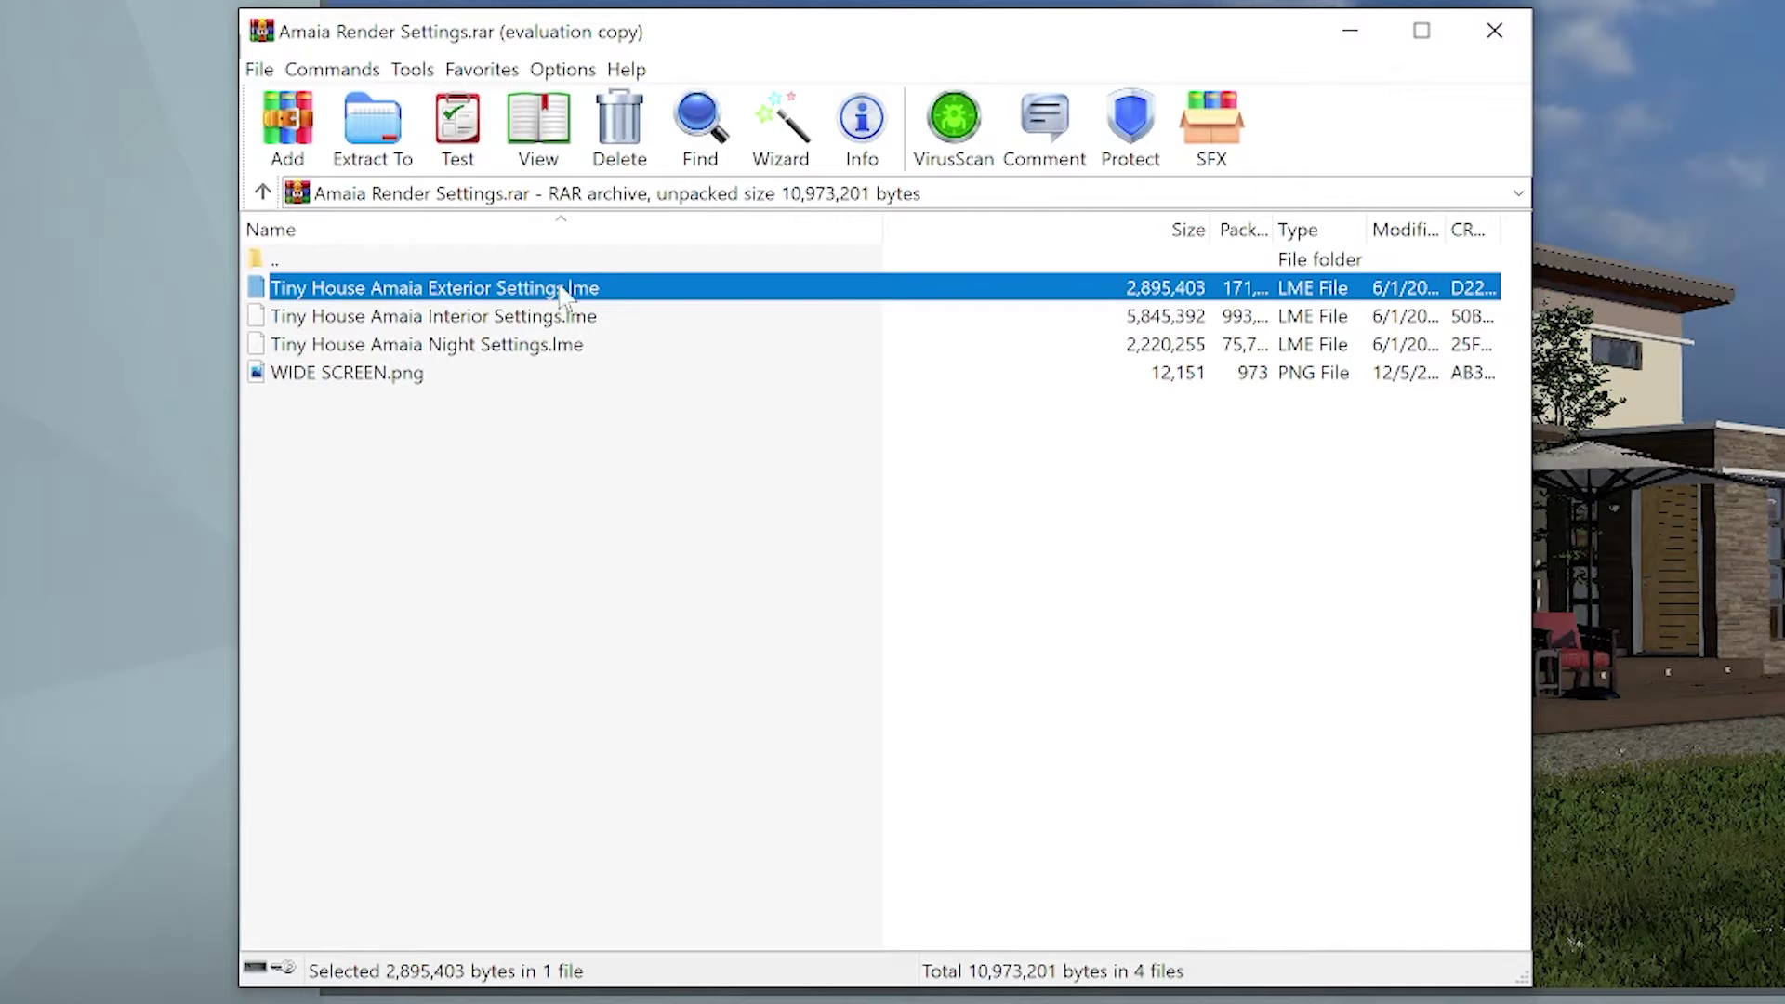
pyautogui.click(485, 343)
pyautogui.click(485, 319)
pyautogui.click(488, 342)
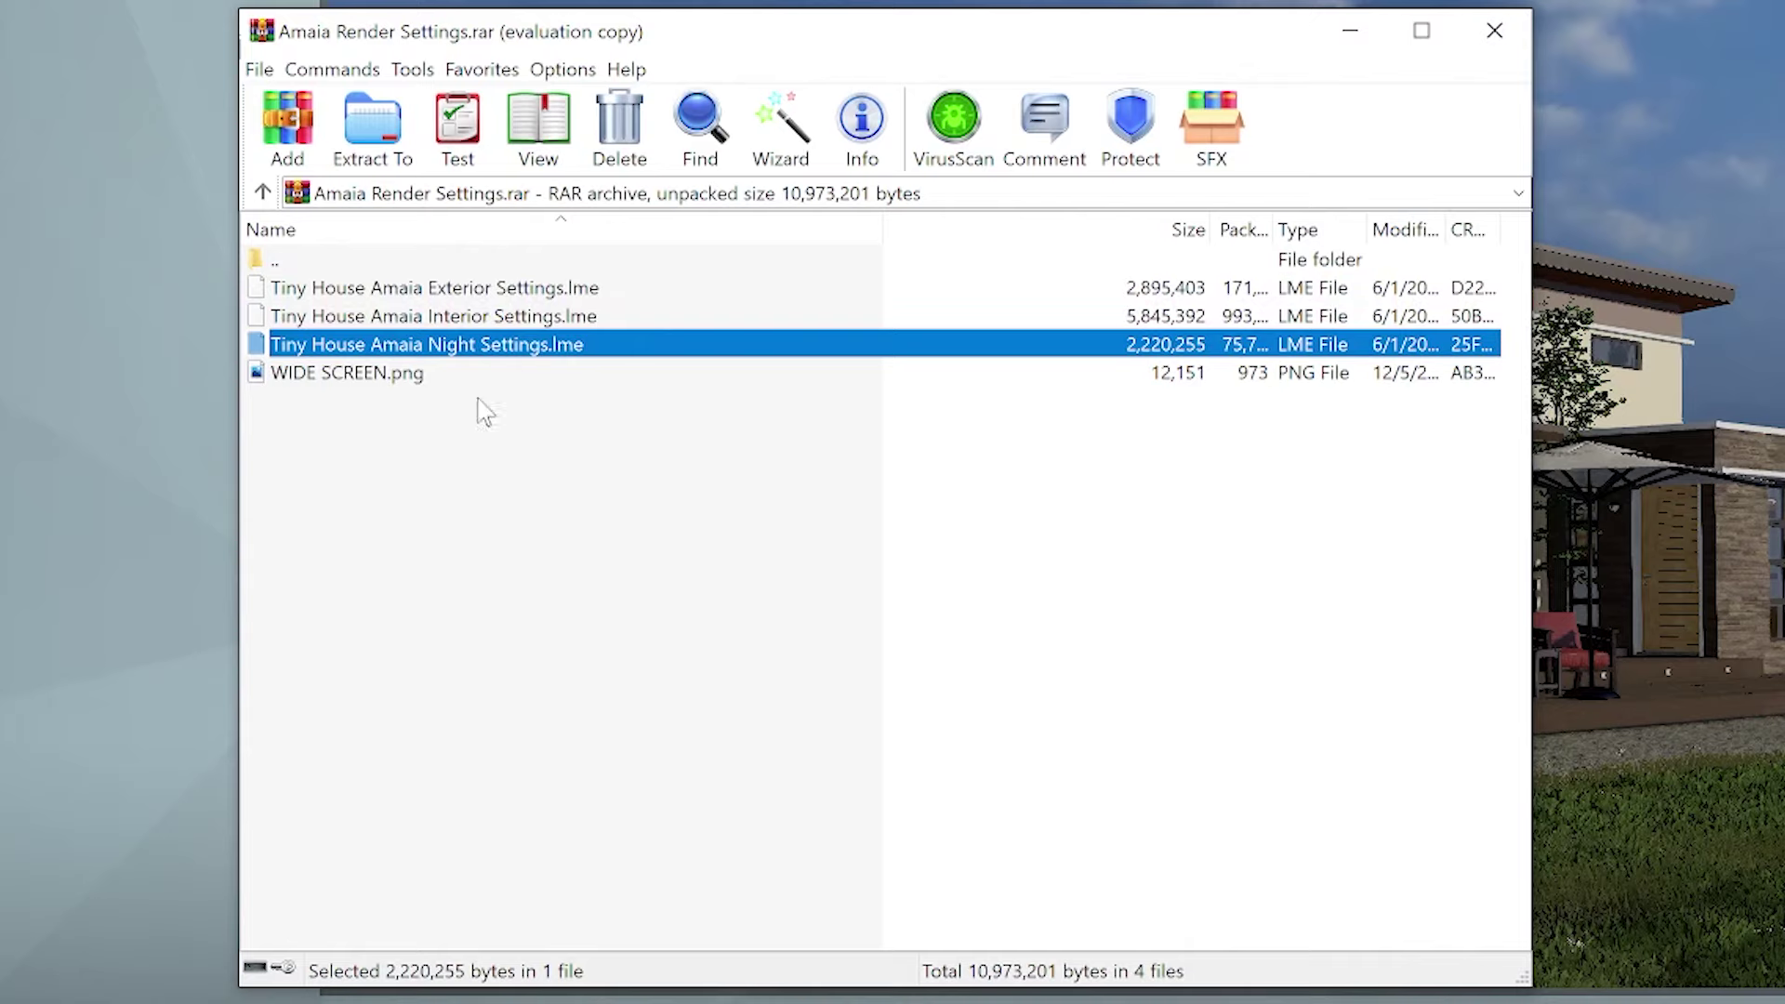
pyautogui.click(387, 374)
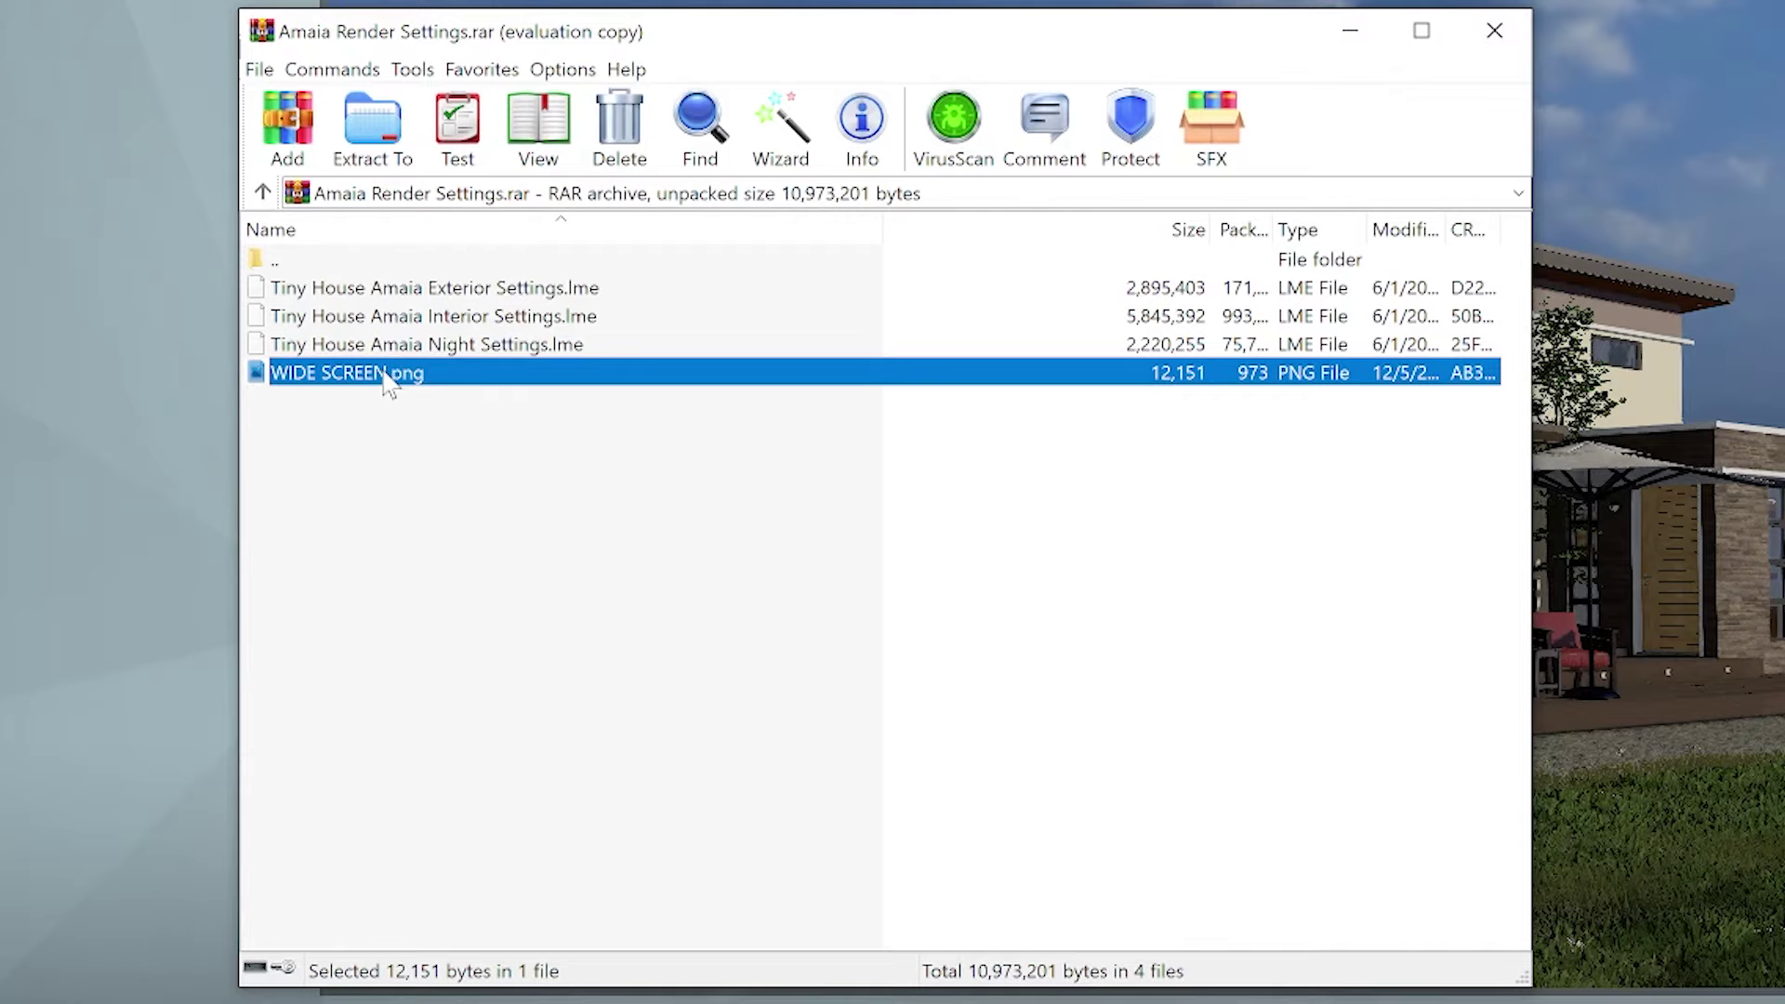
pyautogui.click(1356, 36)
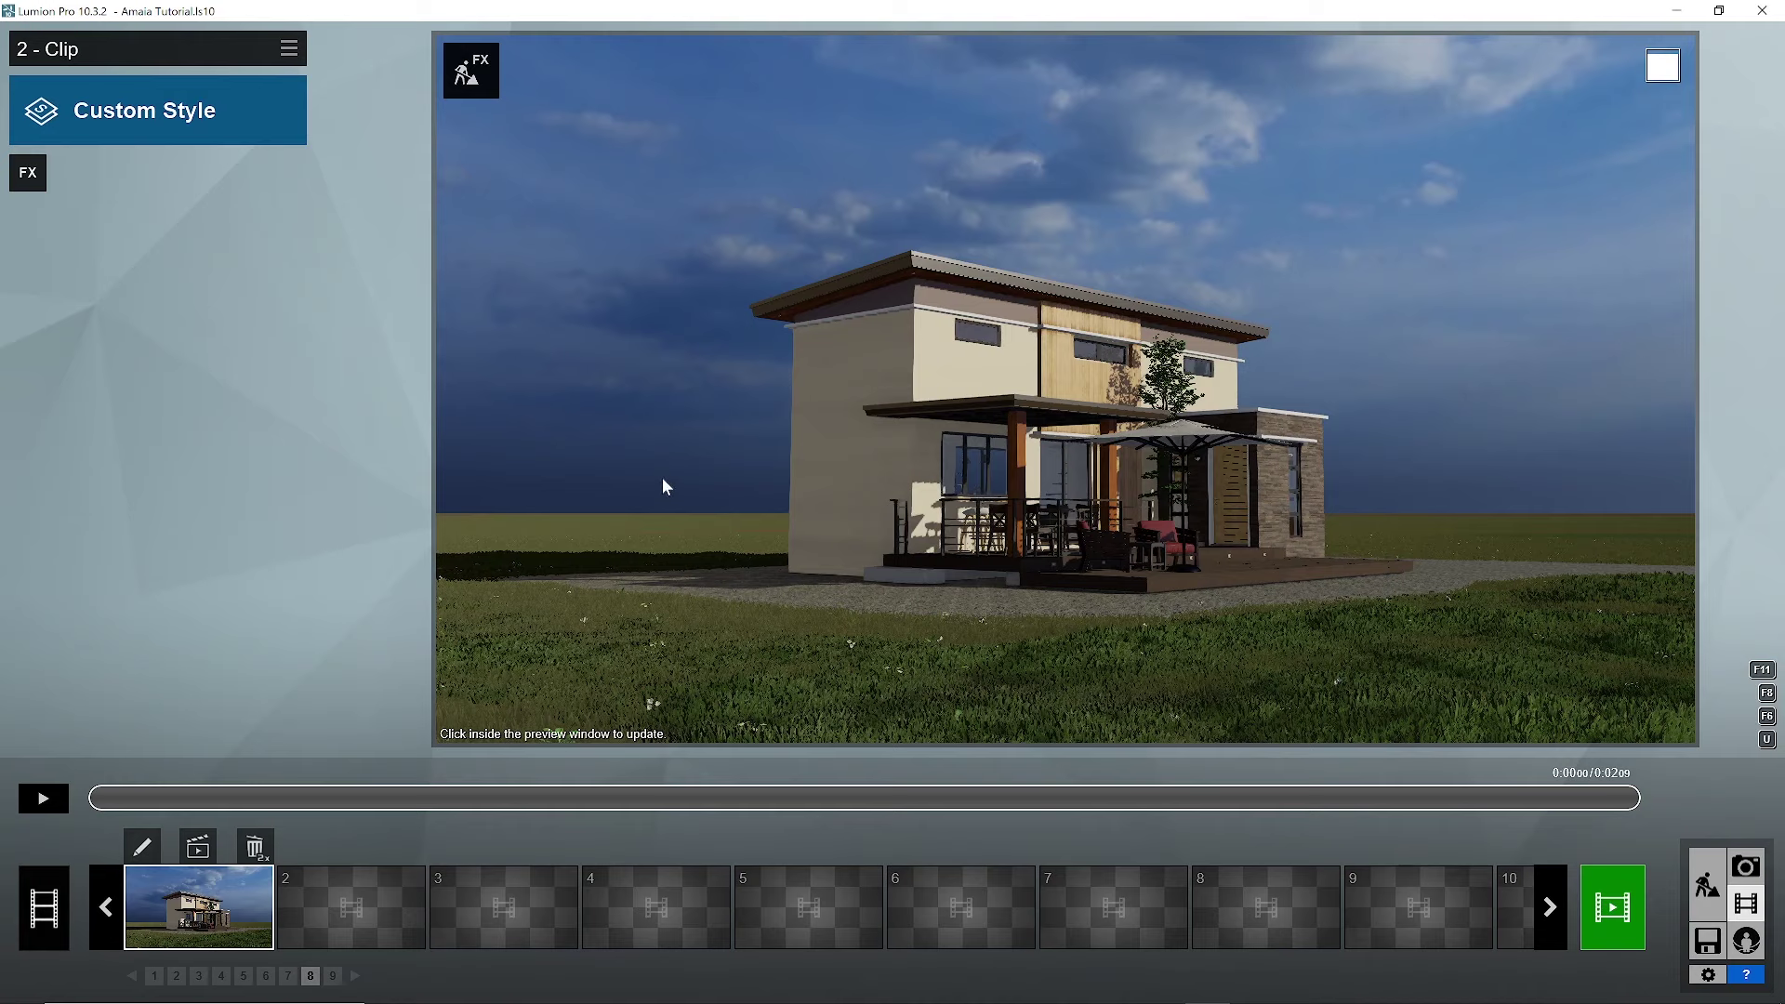
# Load the effects file Tiny House Amaia Exterior Settings.lme into clip 2 and update its preview.
pyautogui.click(288, 51)
pyautogui.click(339, 69)
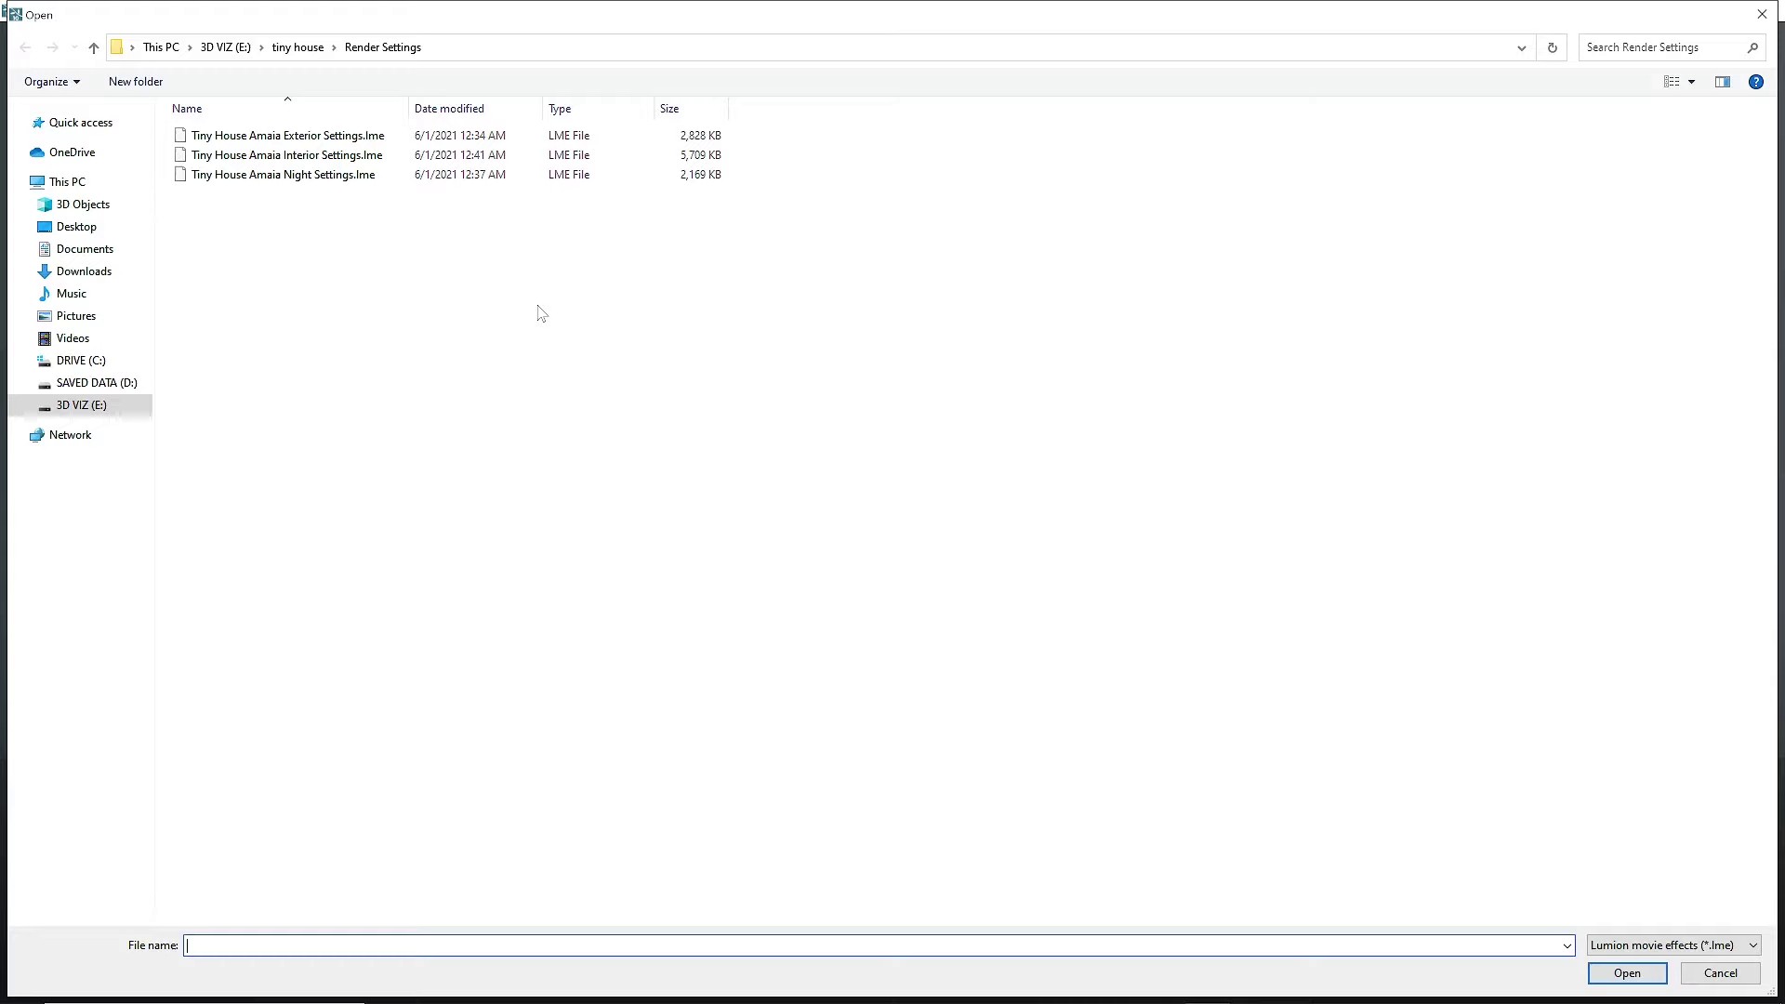
pyautogui.click(307, 141)
pyautogui.click(1618, 978)
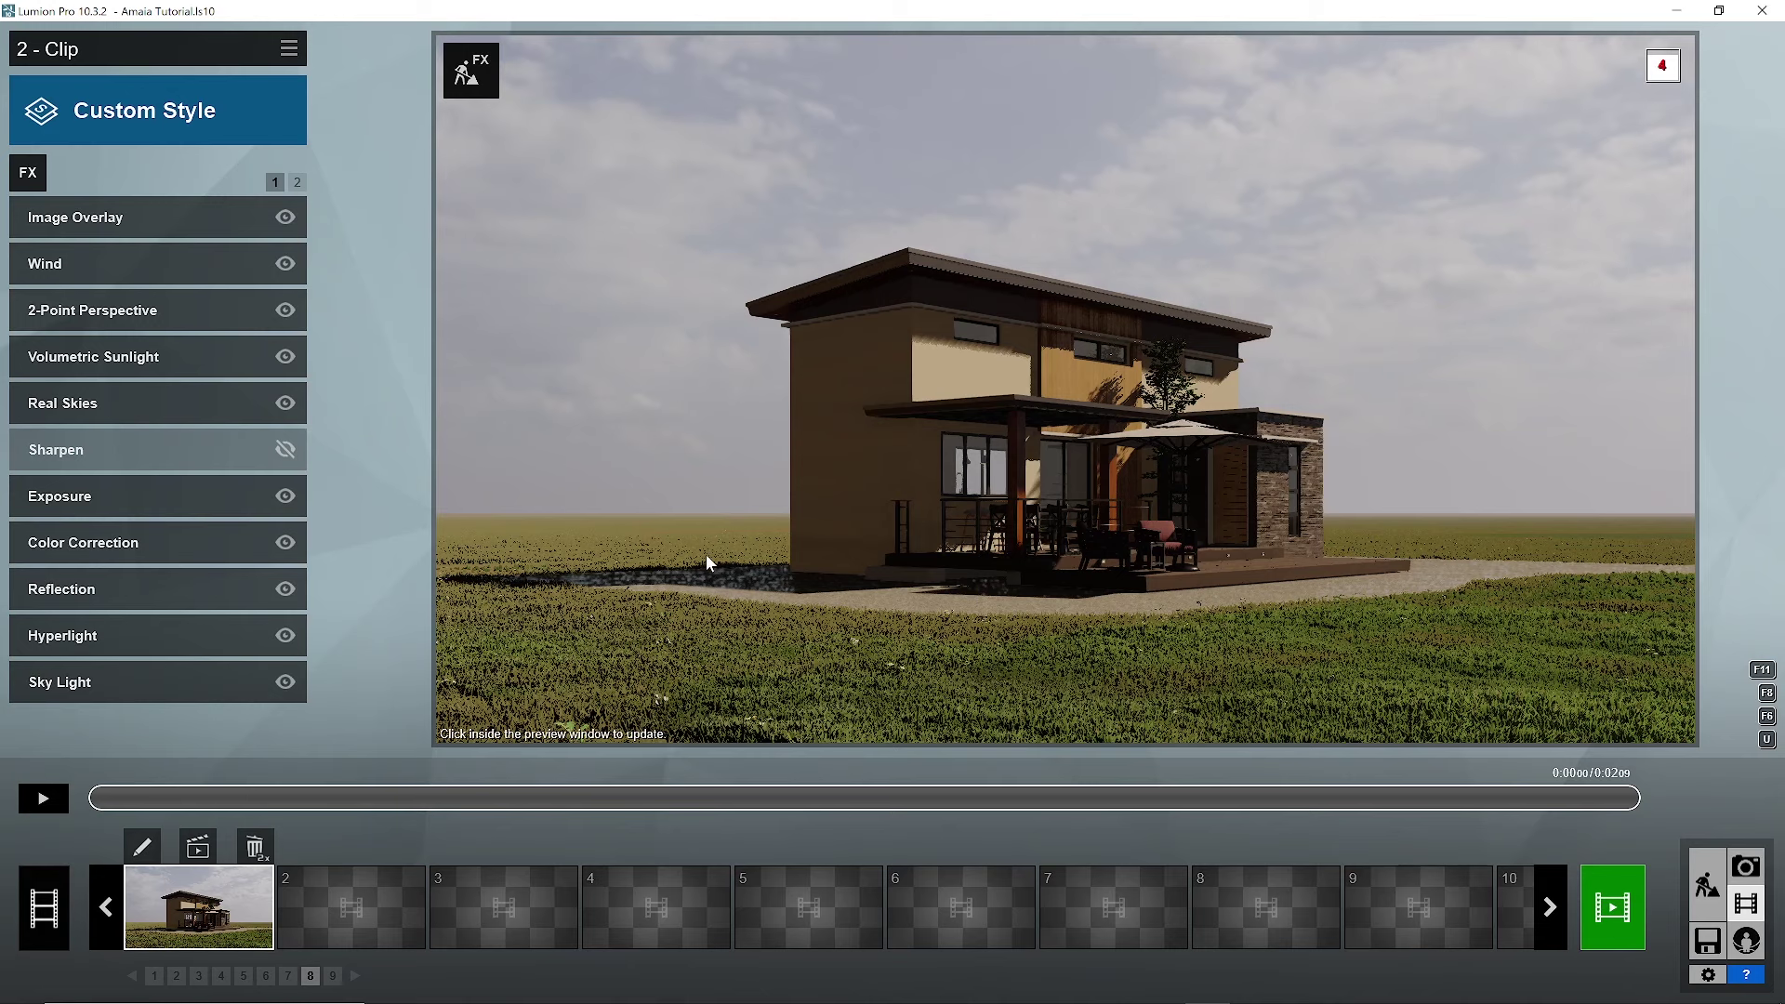
pyautogui.click(893, 481)
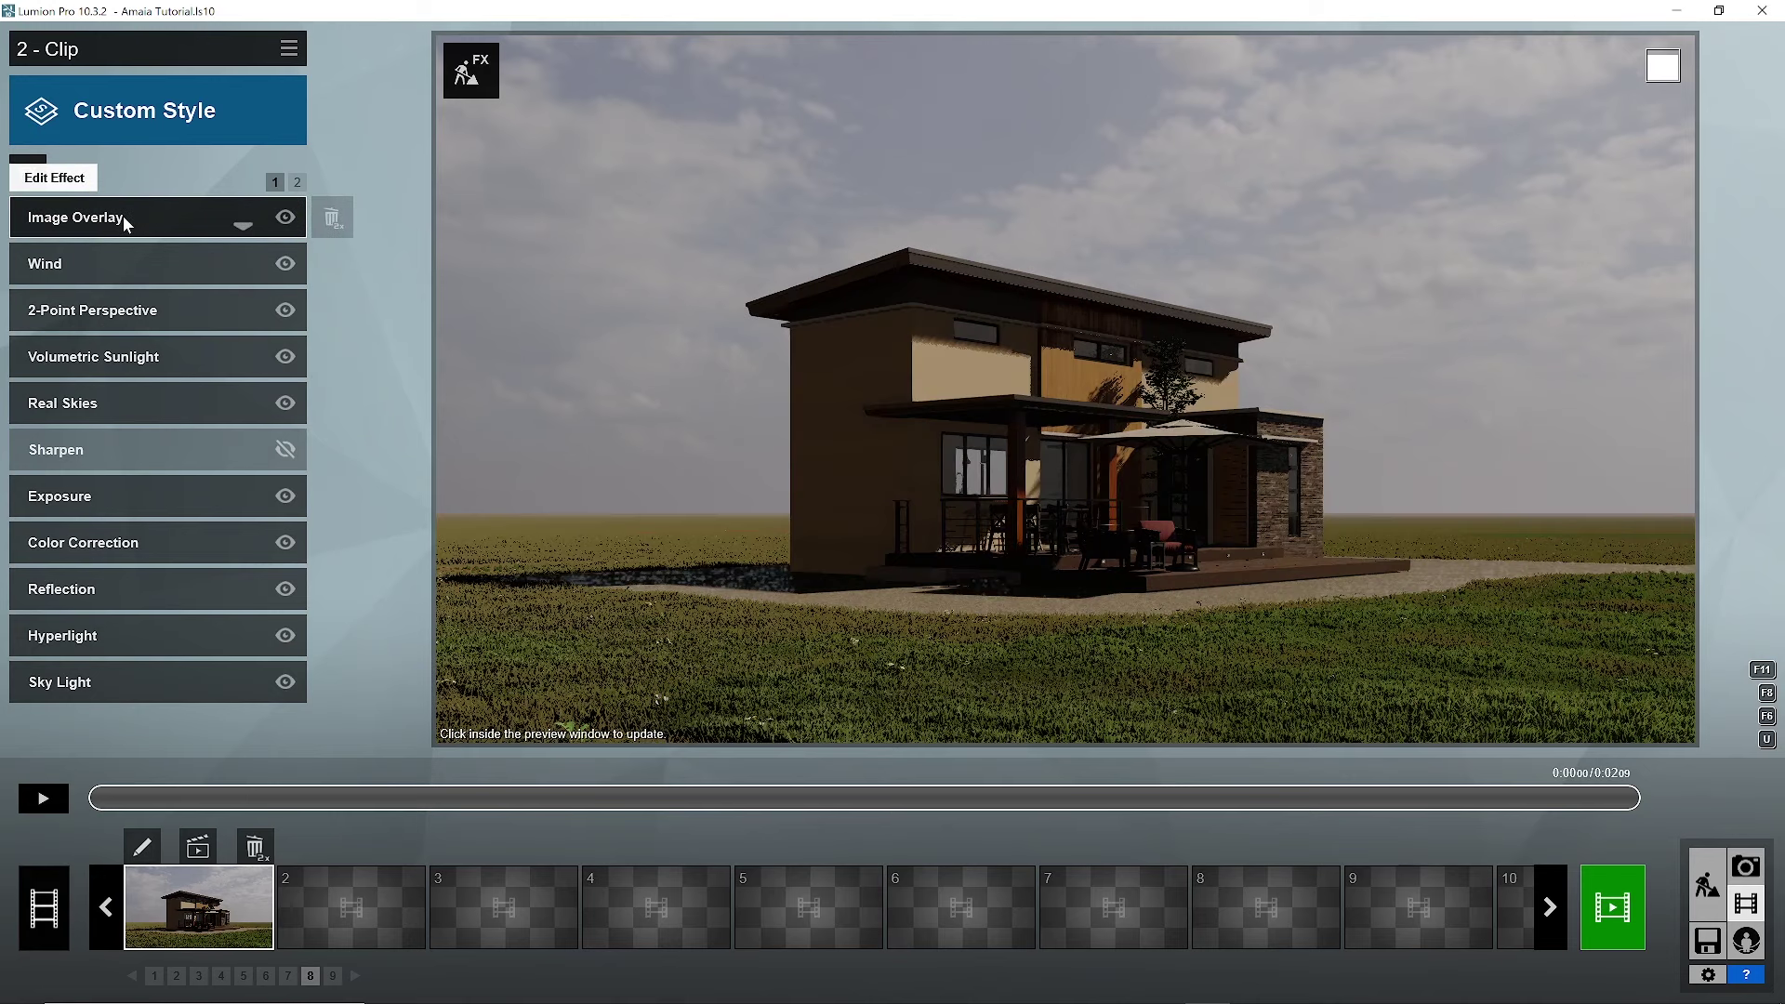
# Load the WIDE SCREEN image into the Image Overlay effect and compare the clip with the overlay off and on.
pyautogui.click(122, 216)
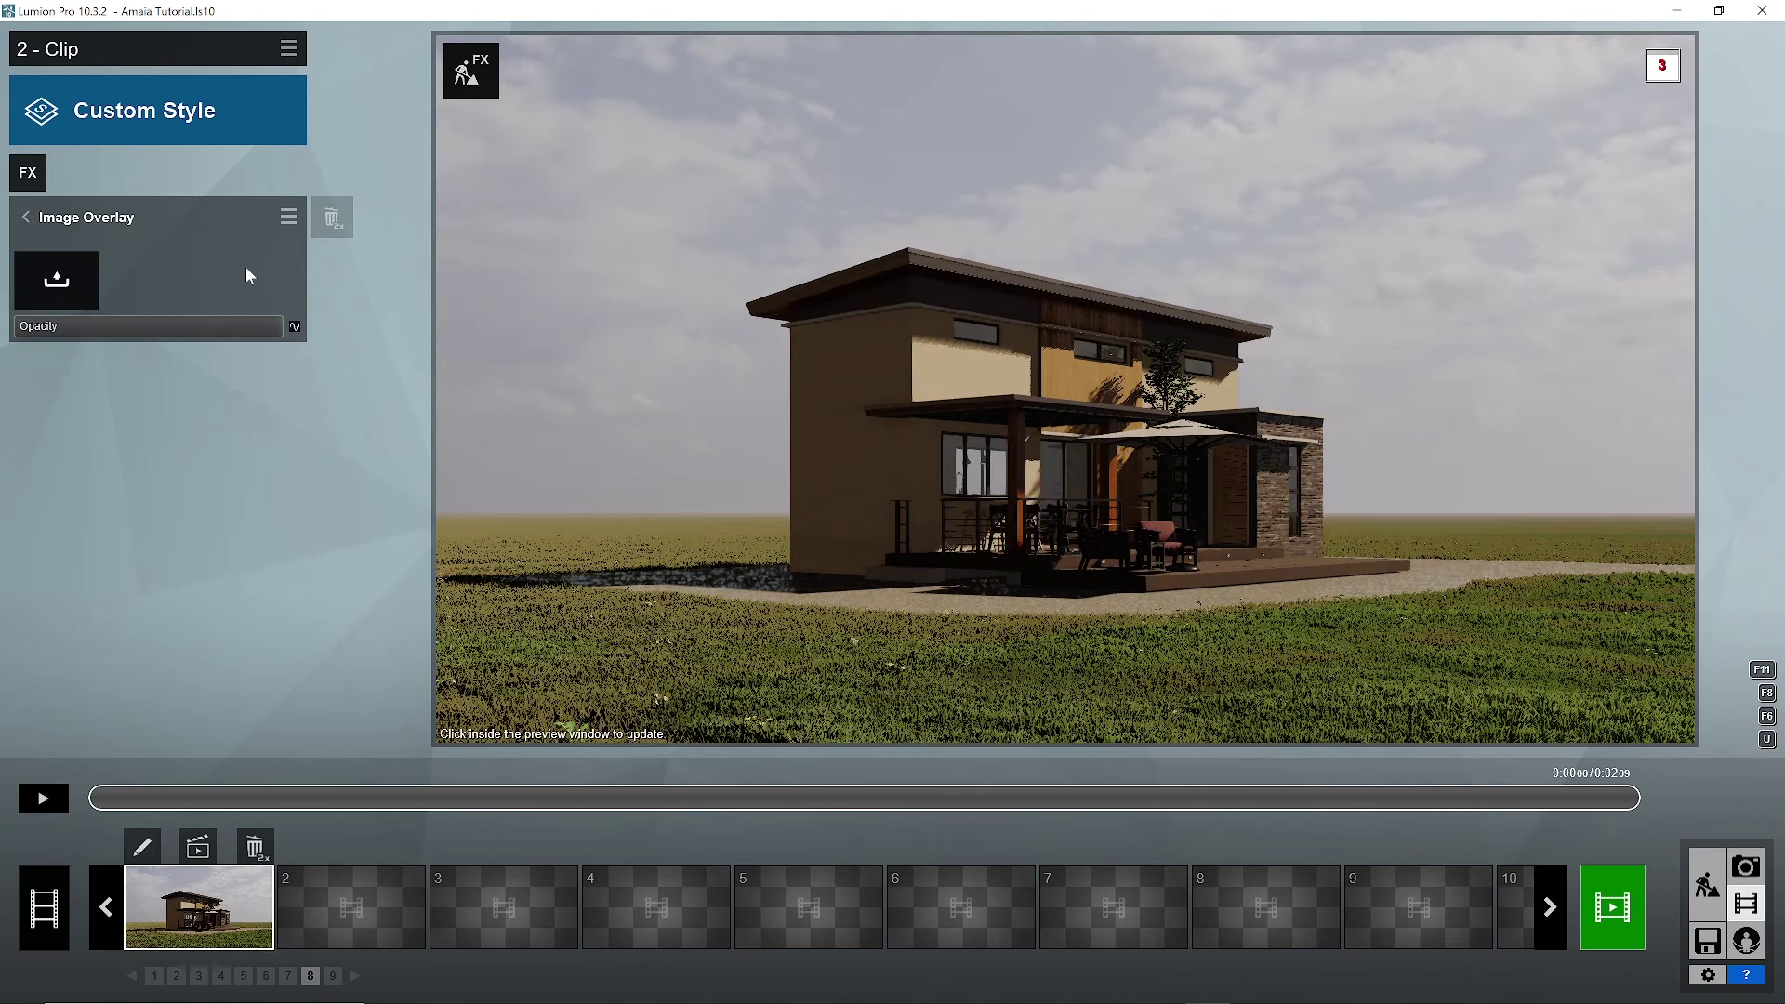
pyautogui.click(82, 283)
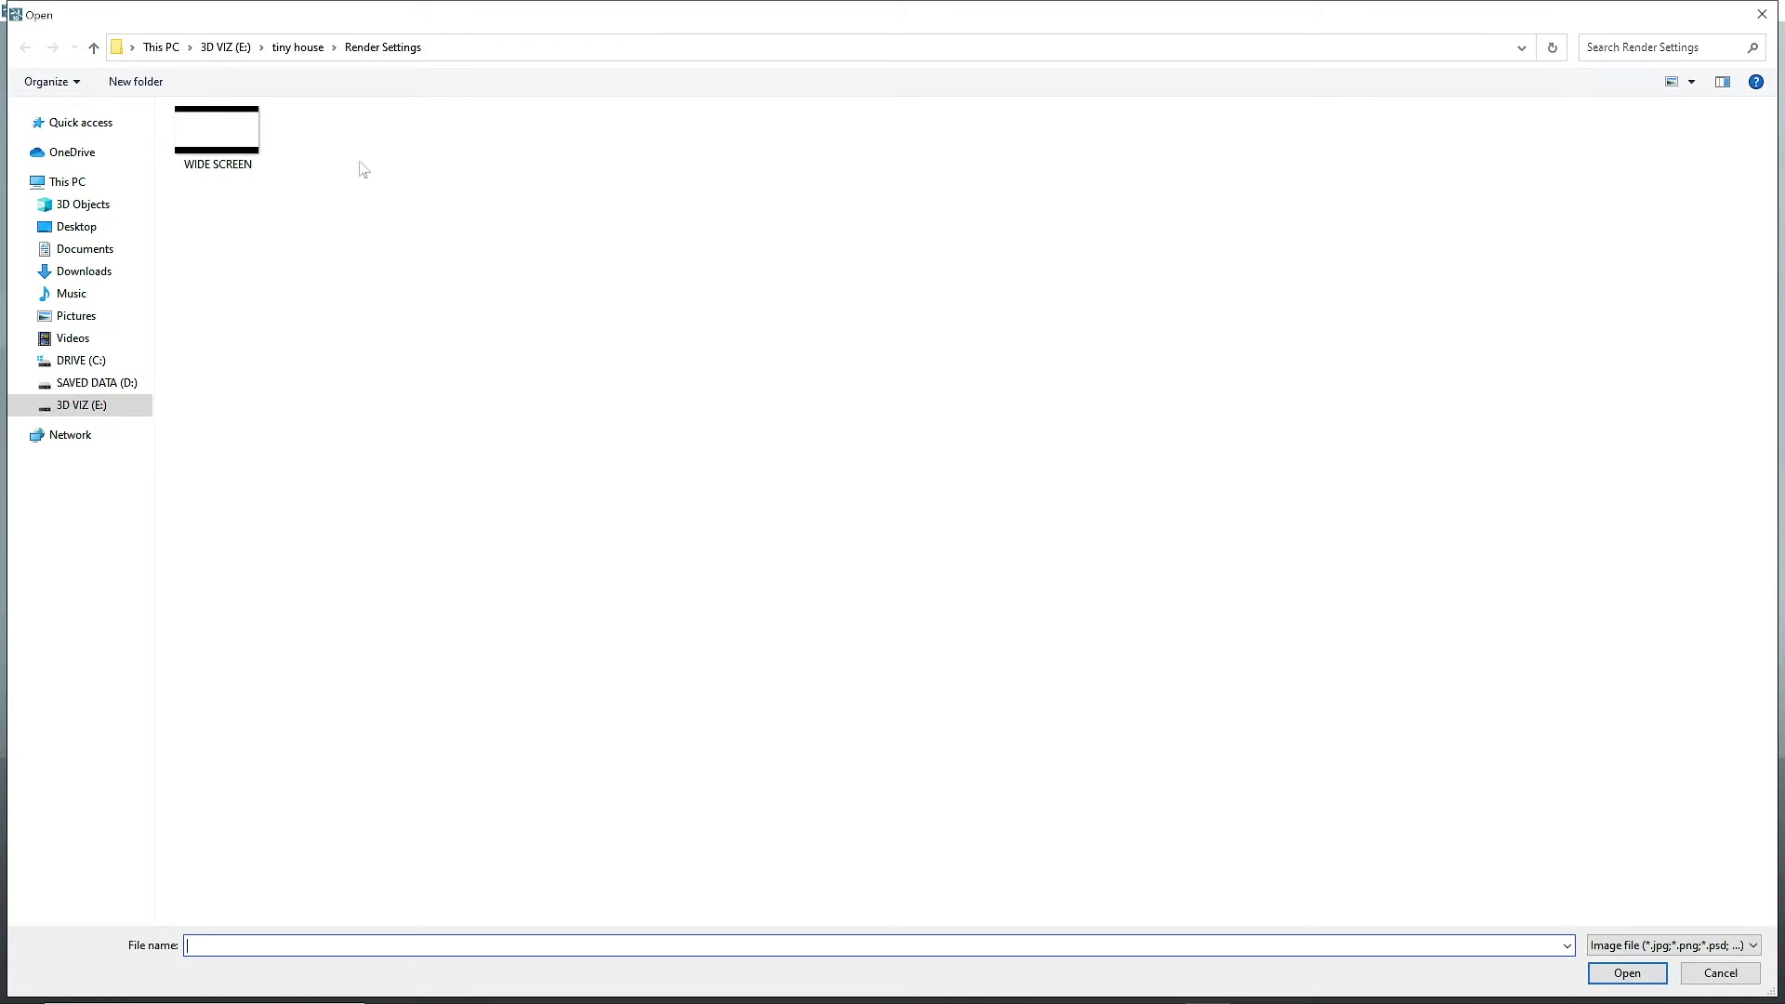
pyautogui.click(223, 150)
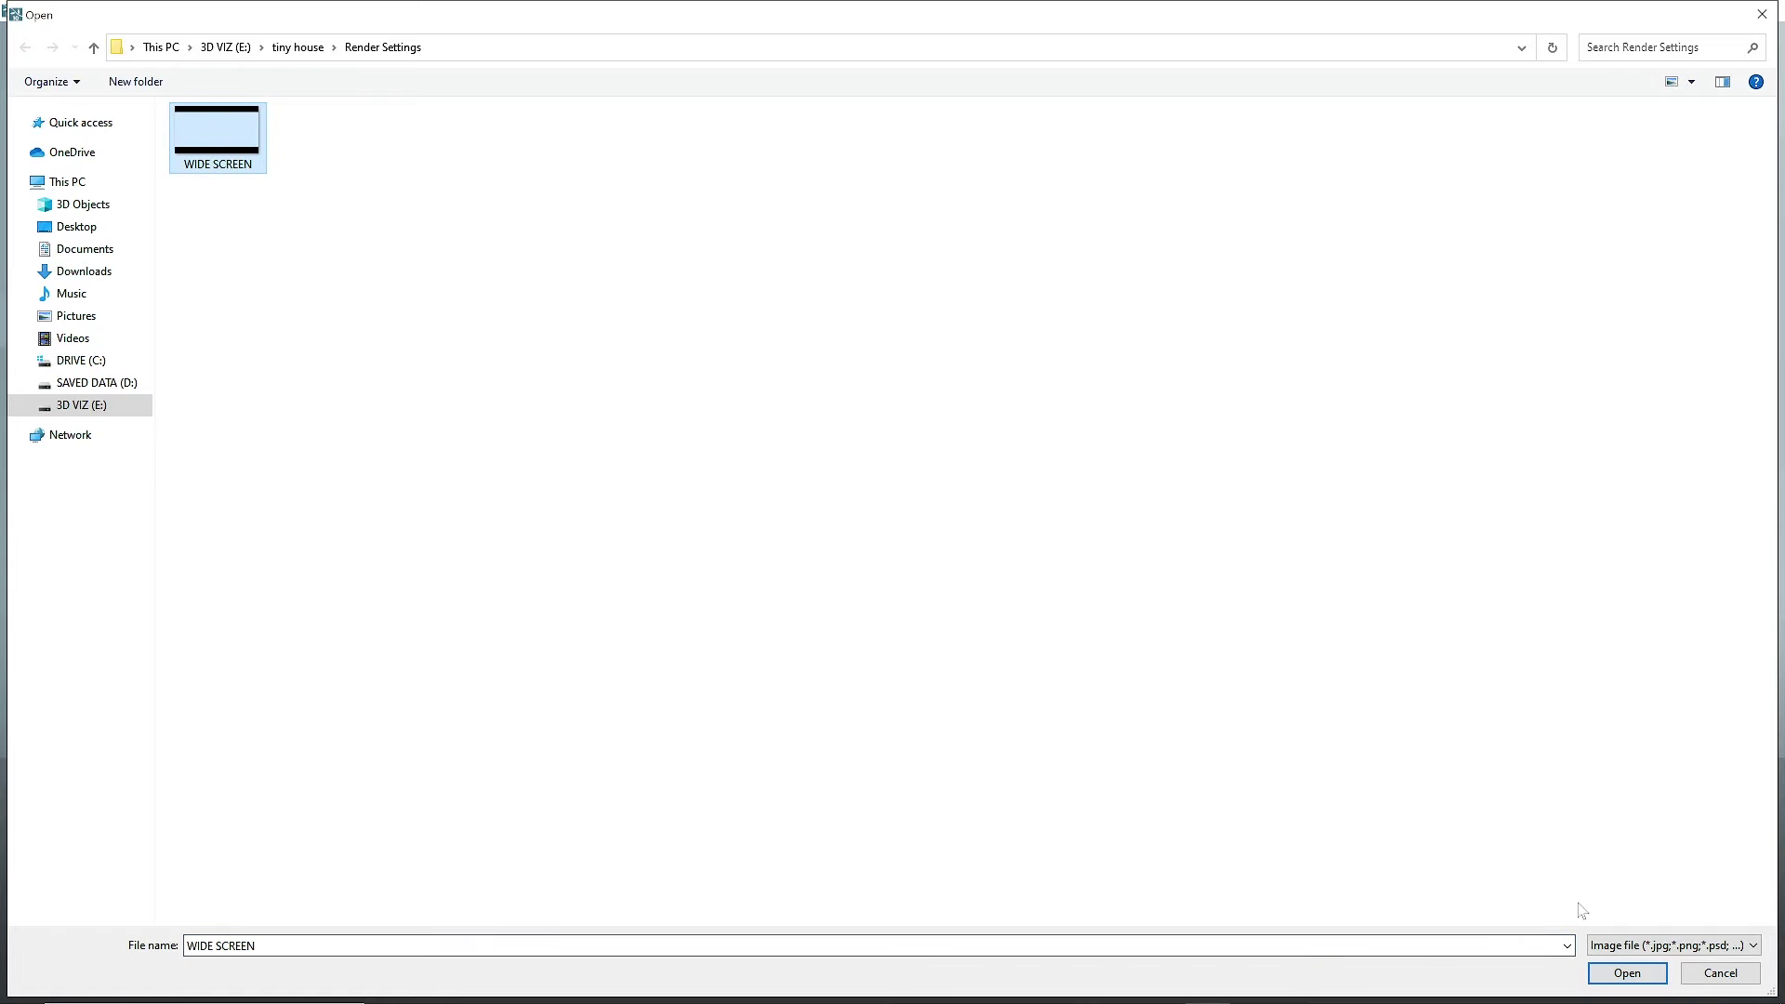
pyautogui.click(1633, 978)
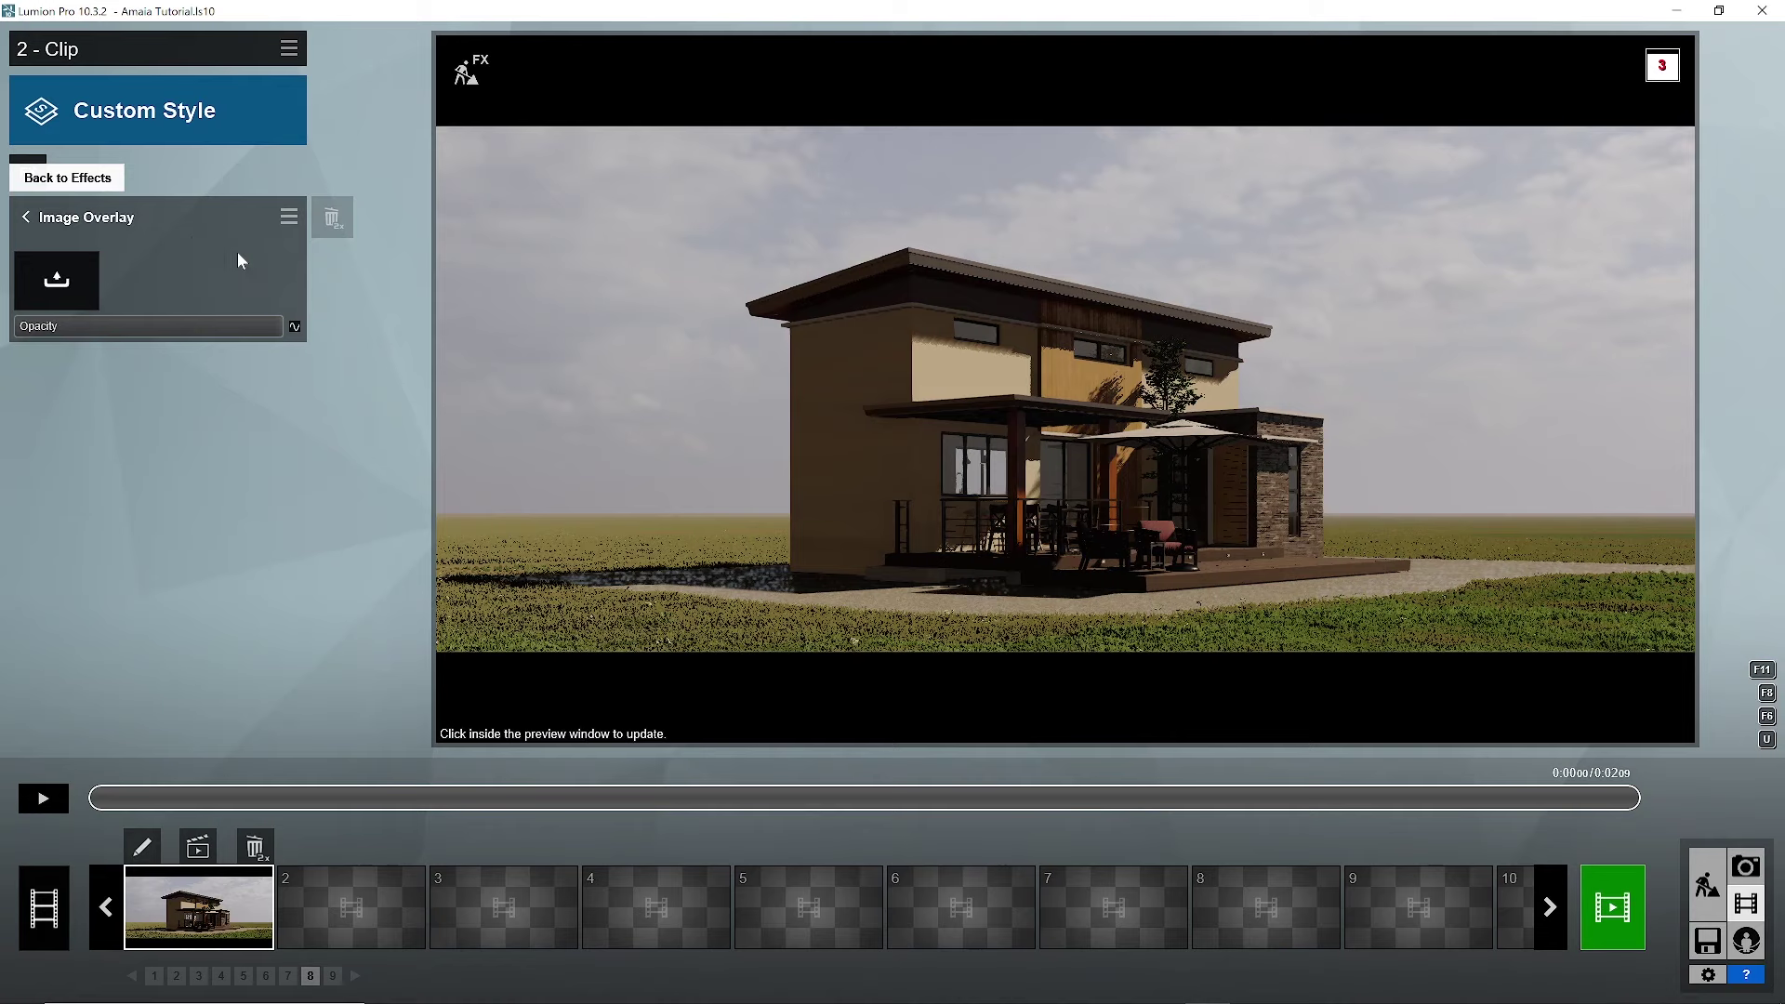
pyautogui.click(26, 217)
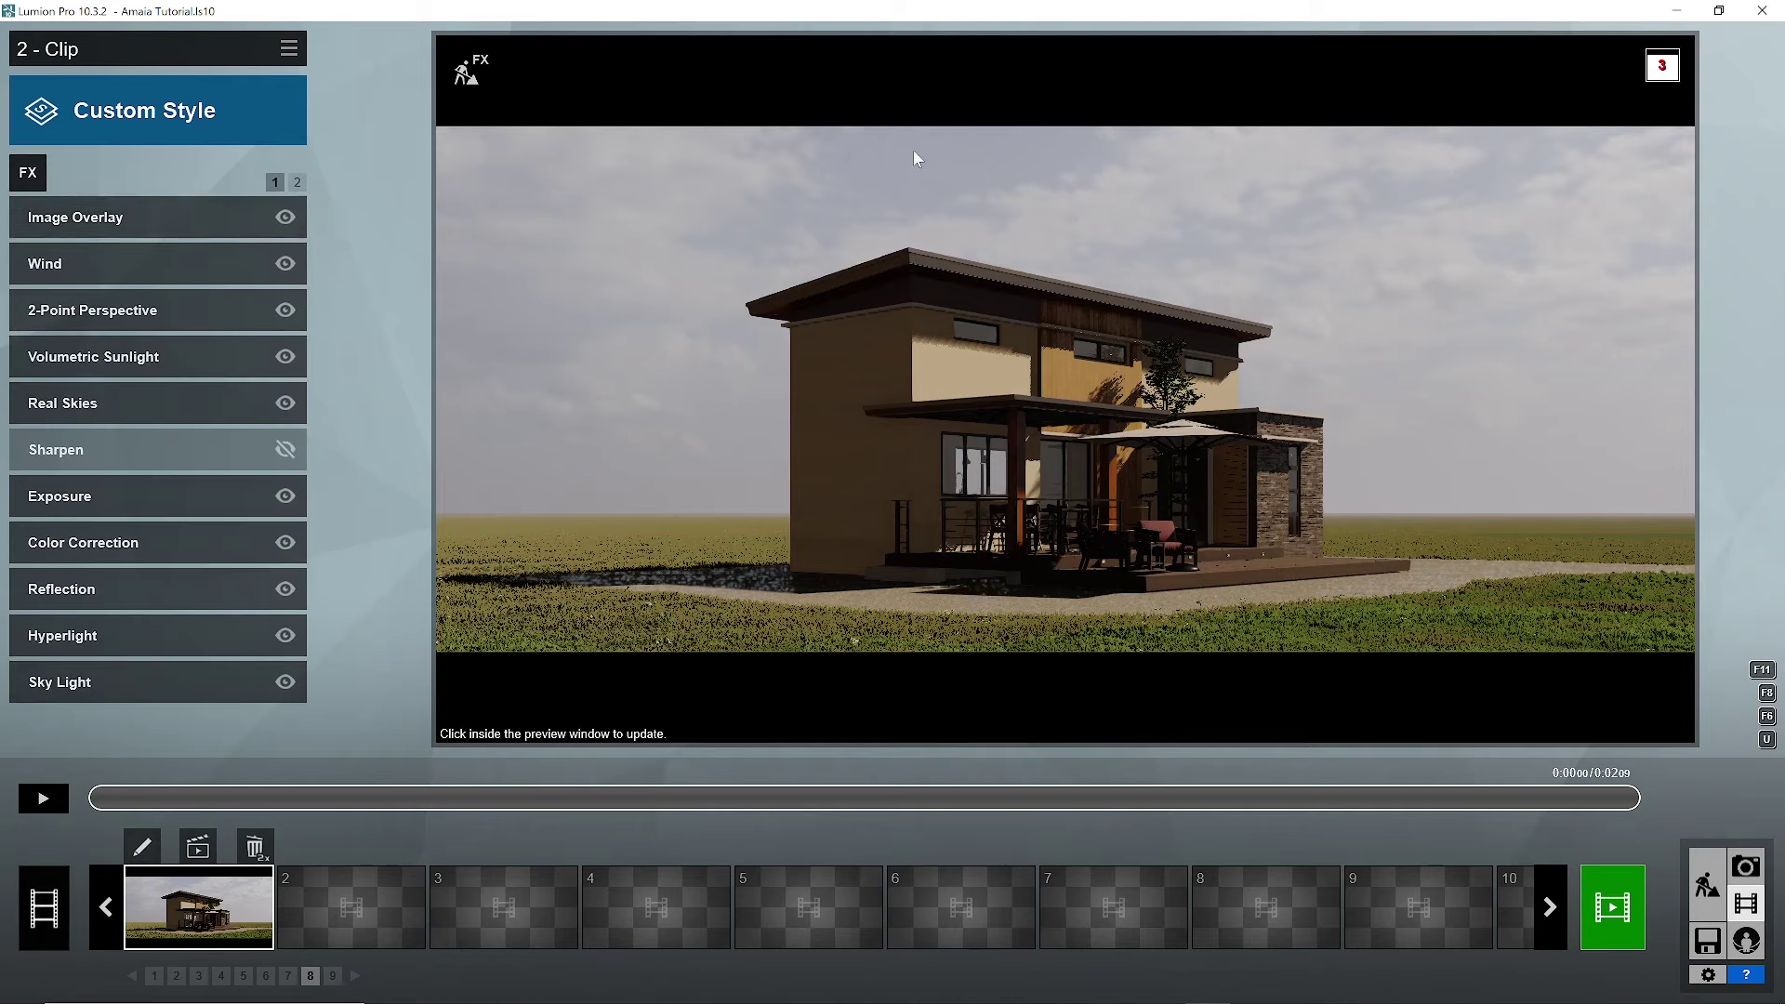
pyautogui.click(285, 220)
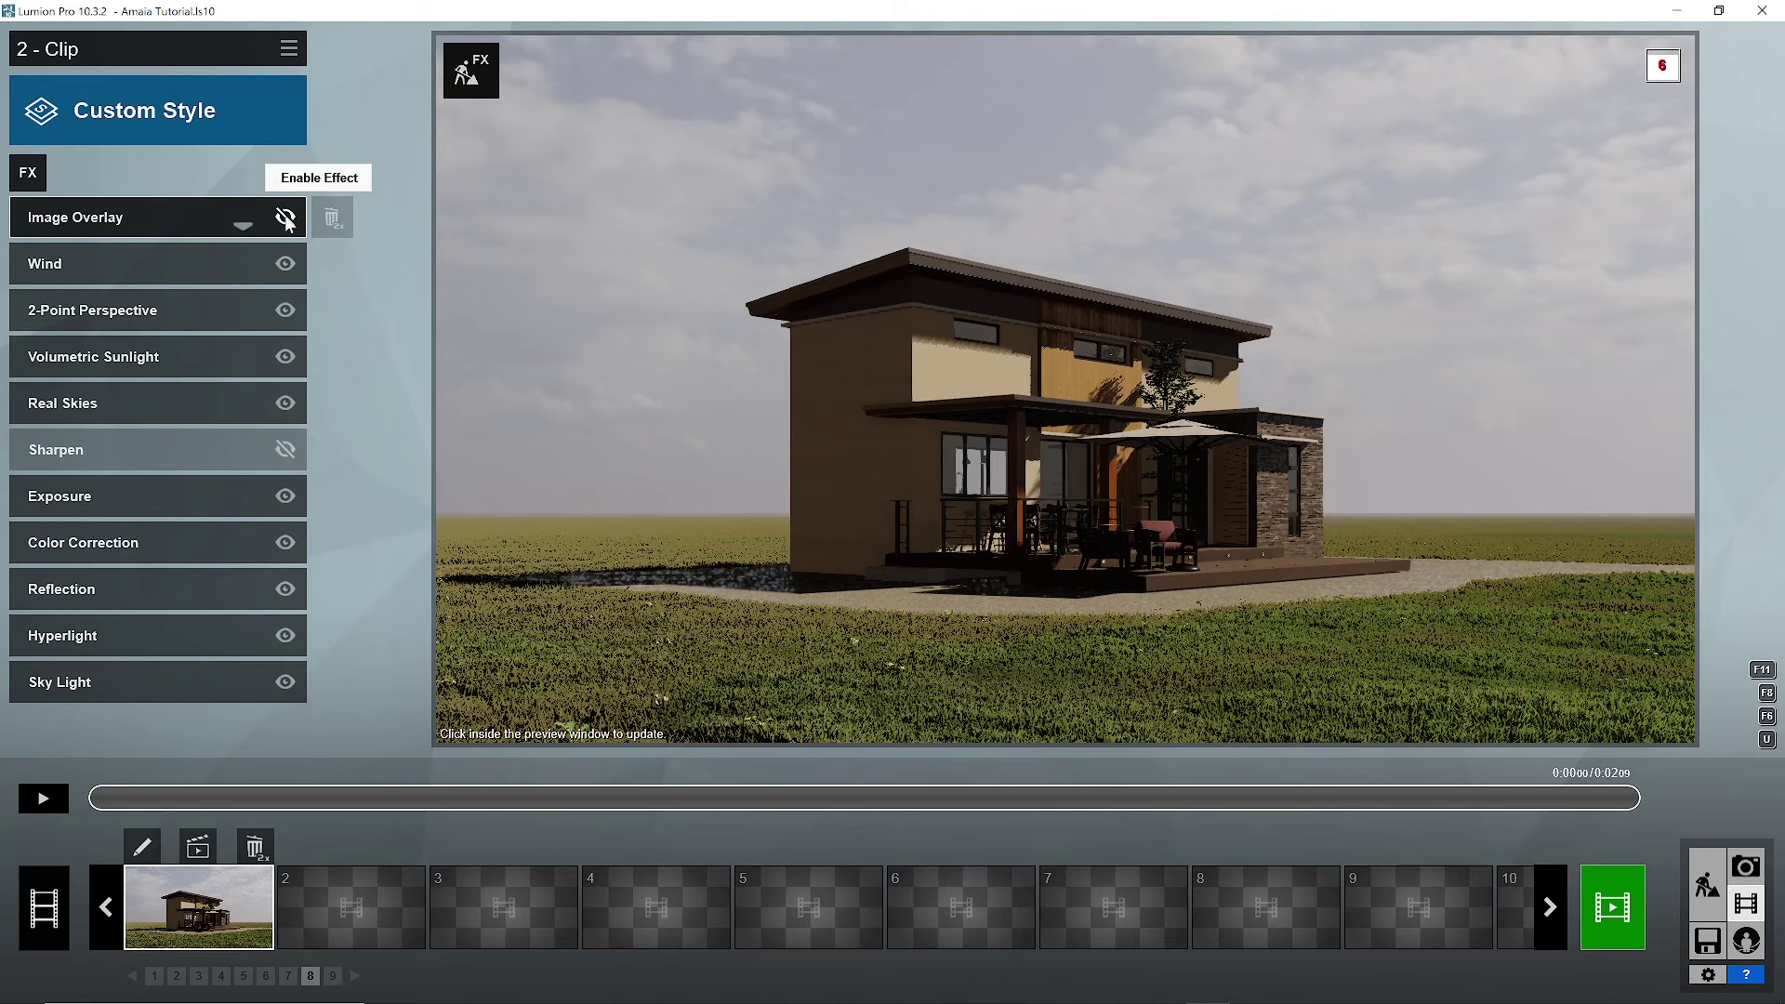
pyautogui.click(286, 219)
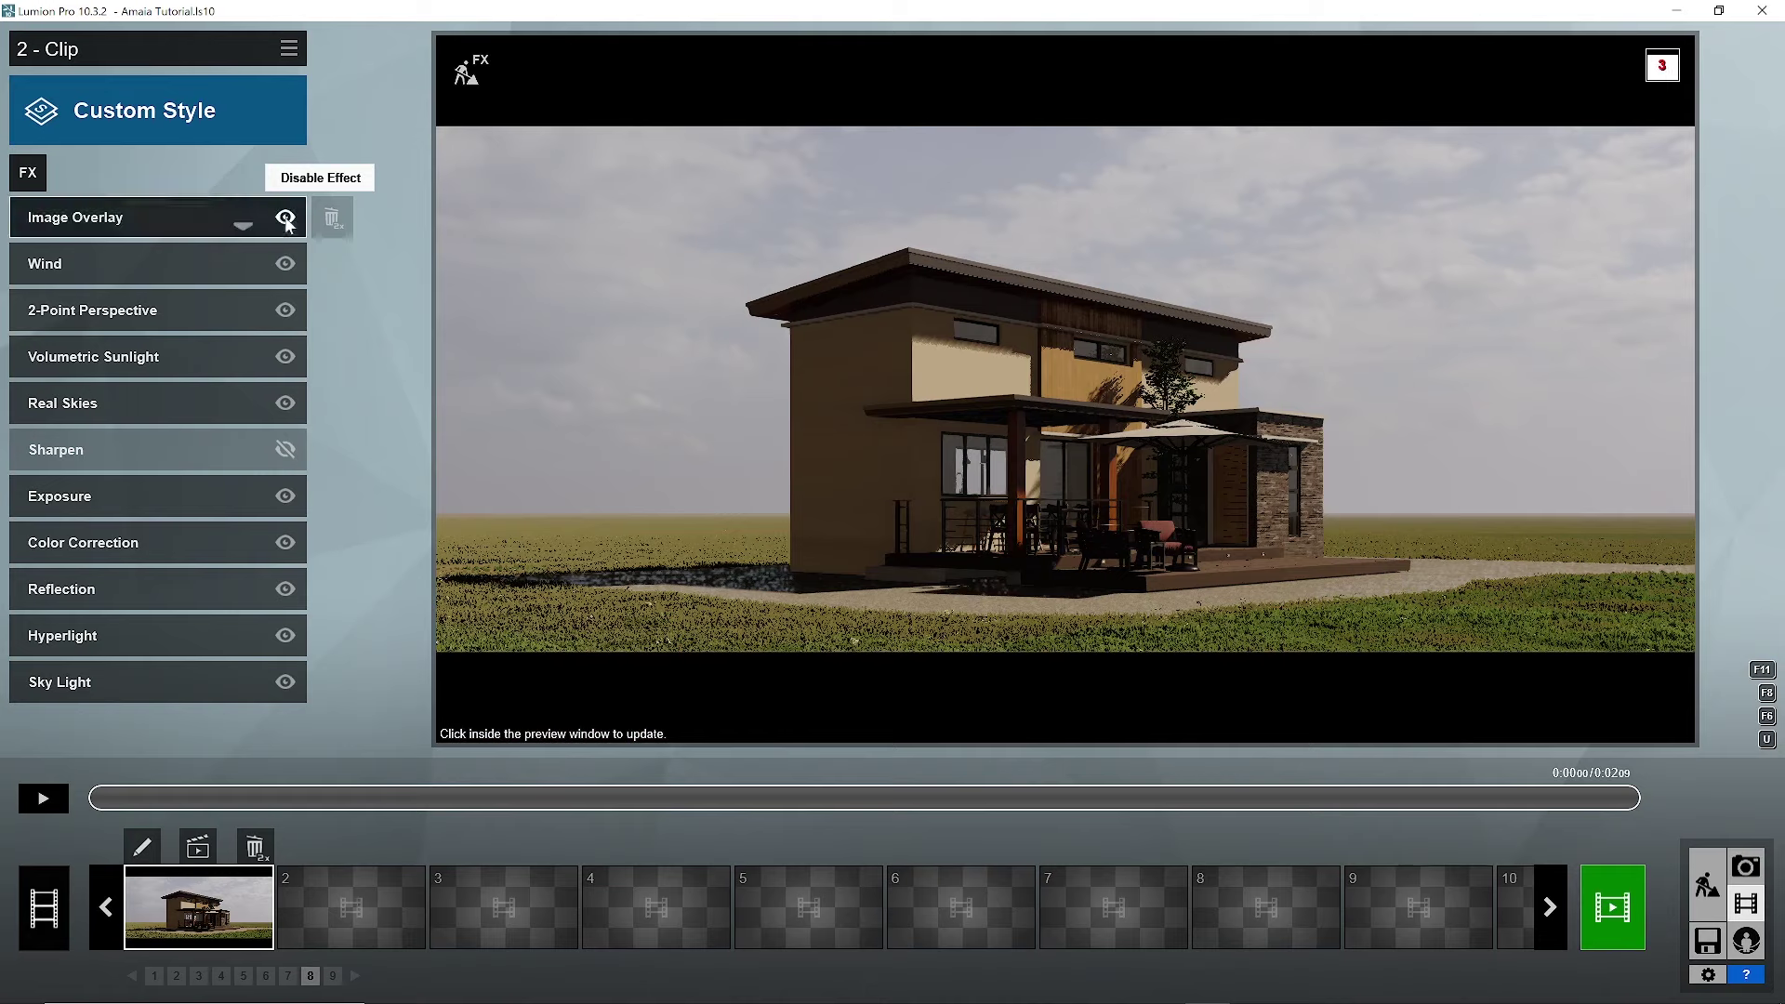
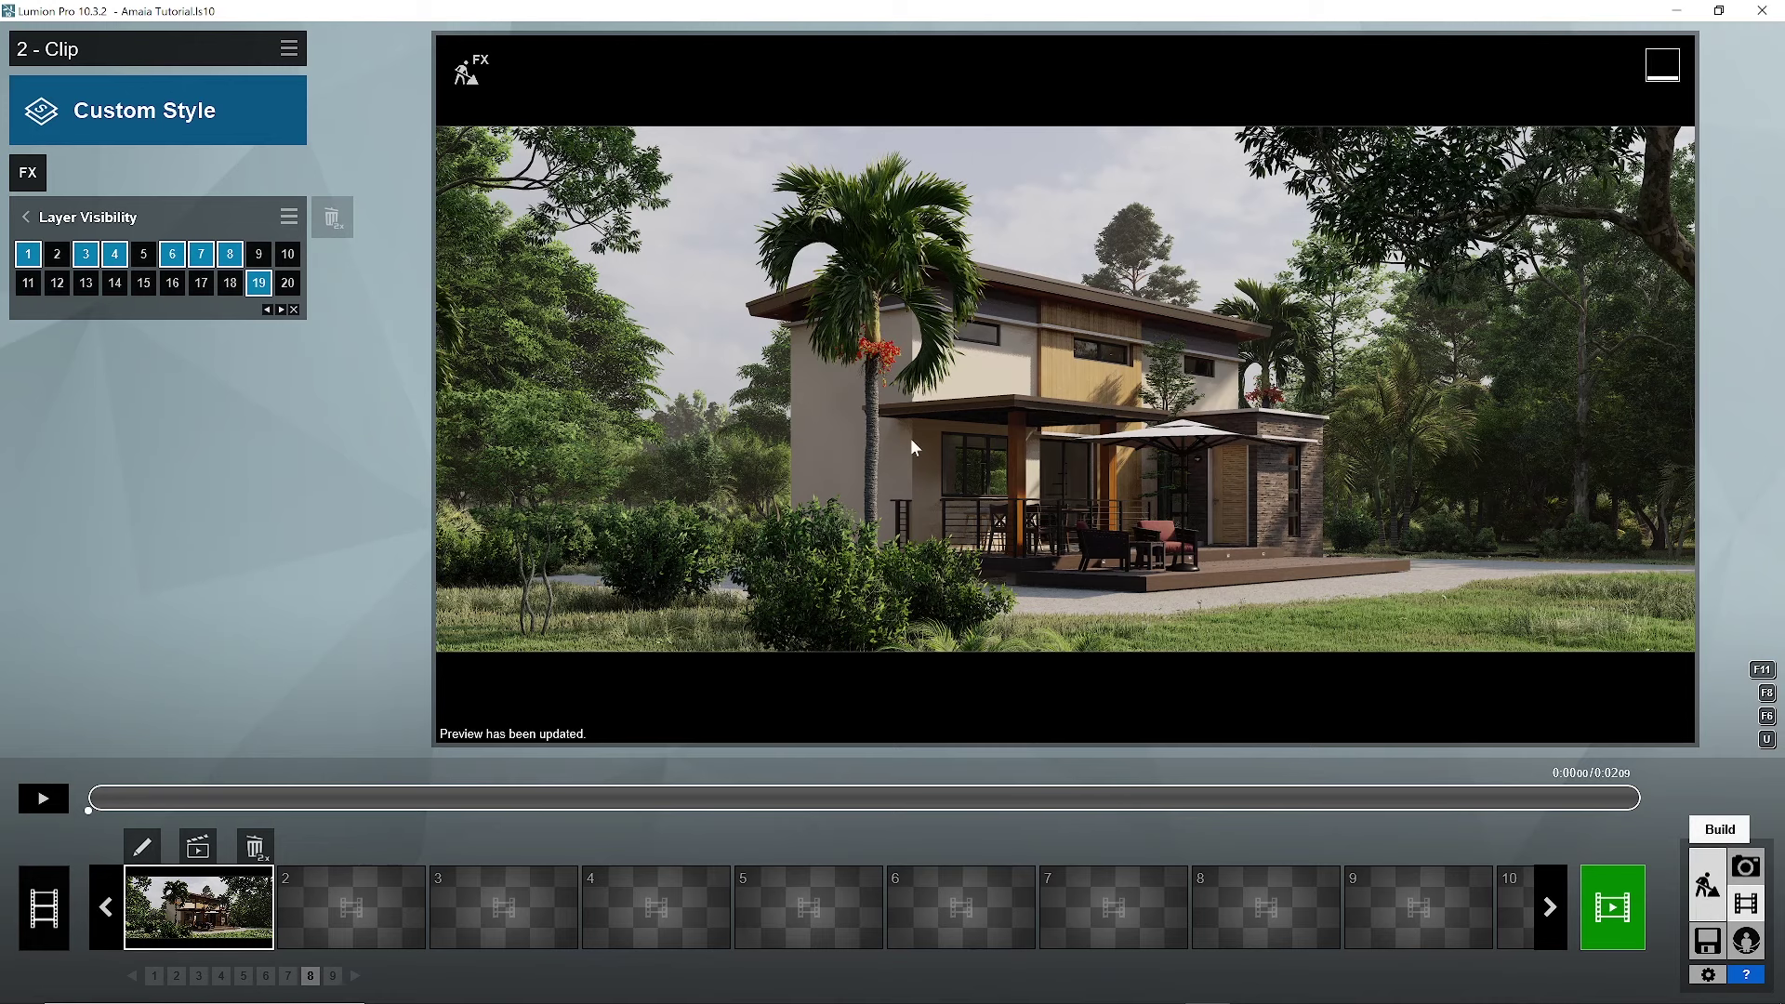
# Inspect the house's front and side exterior and its windows up close in Build mode.
pyautogui.click(1709, 891)
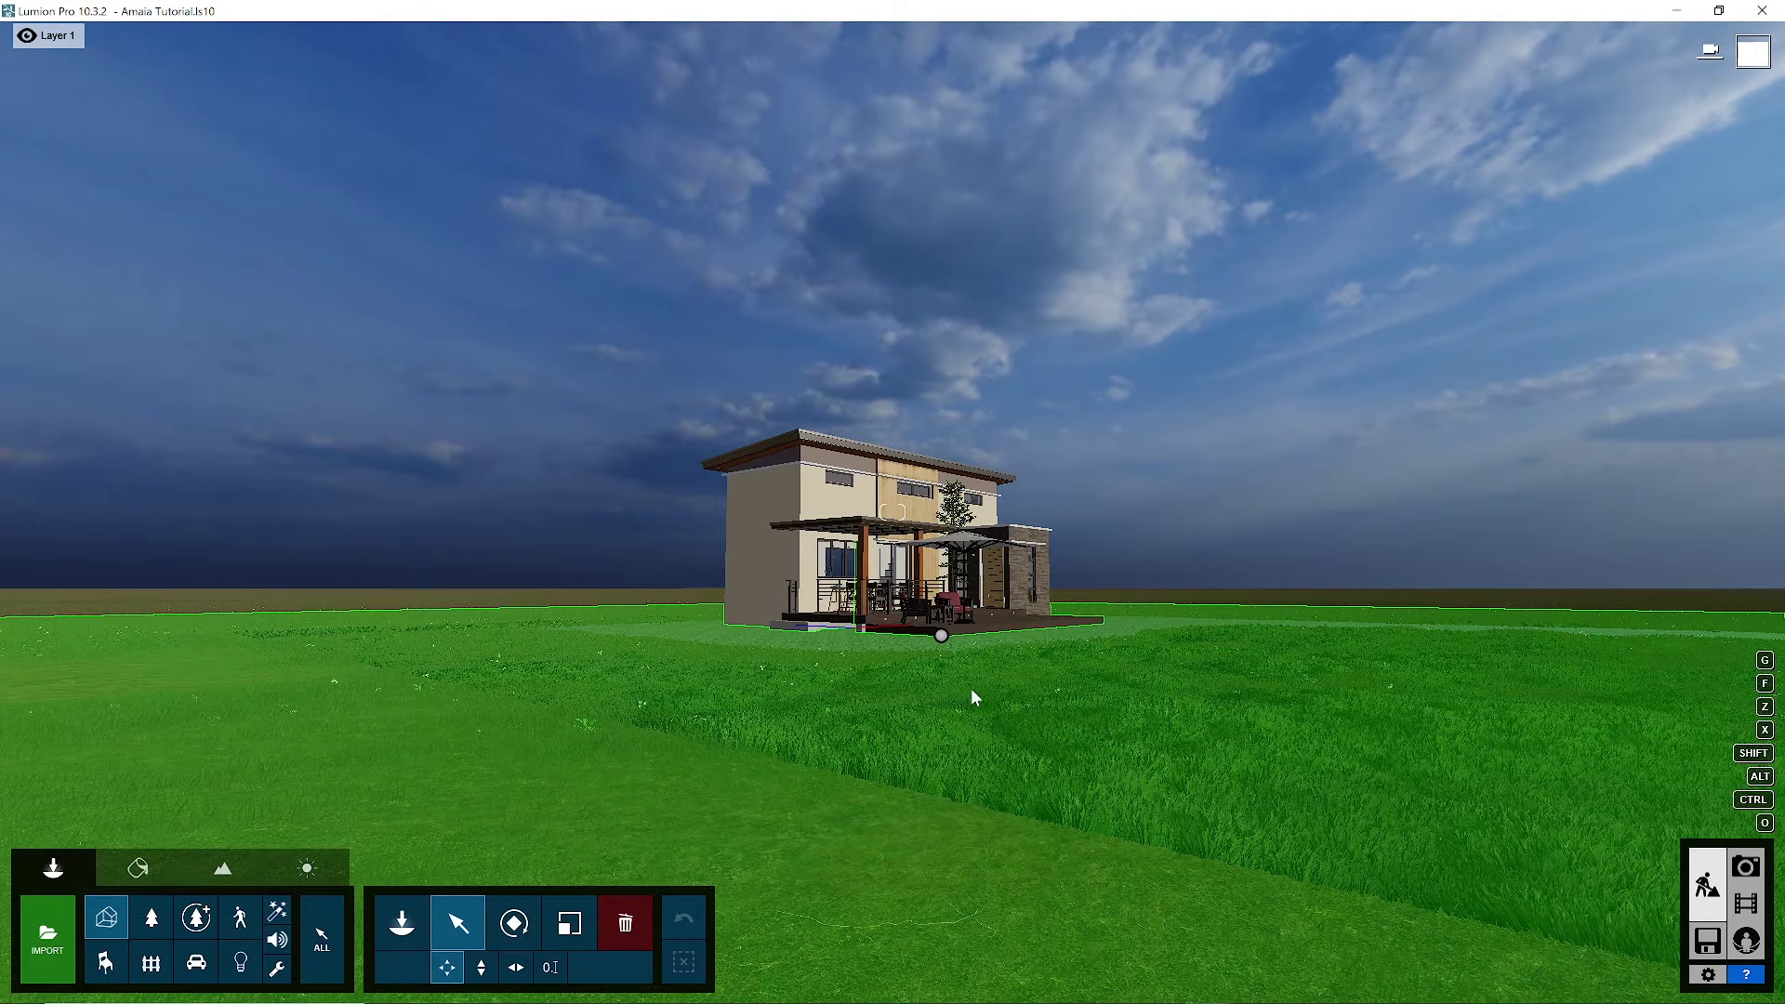
pyautogui.scroll(8, 971, 693)
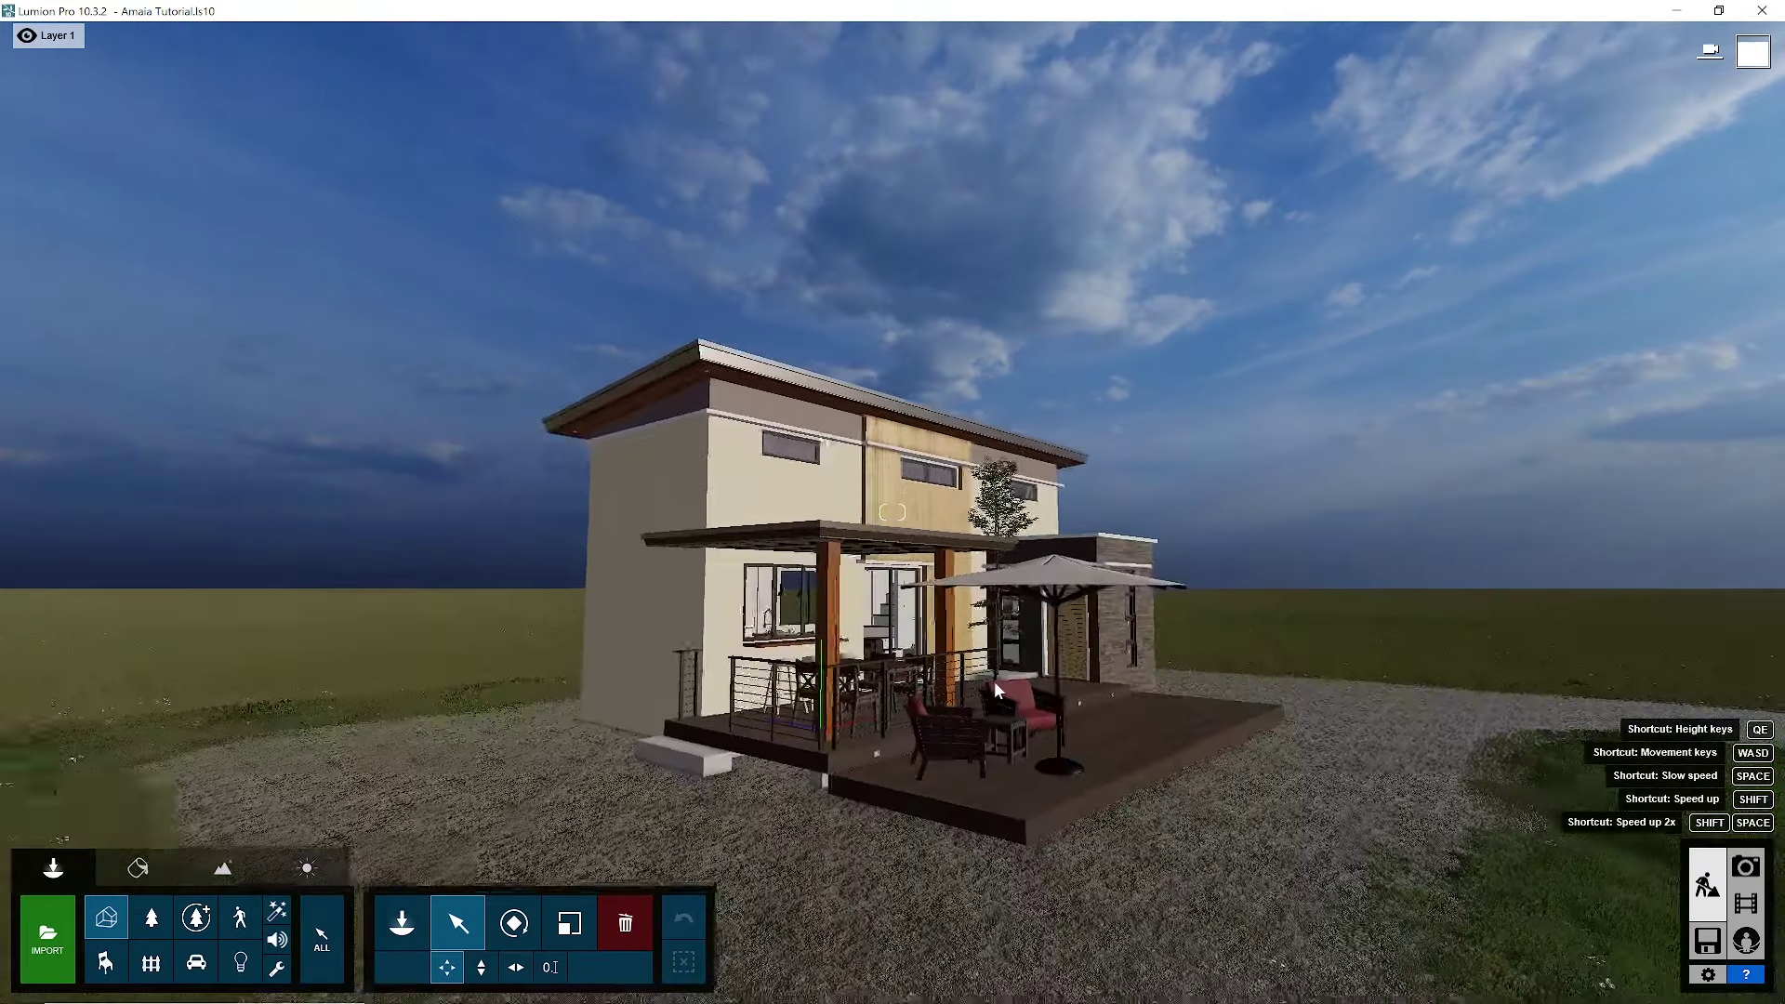
pyautogui.moveTo(989, 681)
pyautogui.mouseDown(button='right')
pyautogui.moveTo(762, 680)
pyautogui.moveTo(976, 683)
pyautogui.mouseUp(button='right')
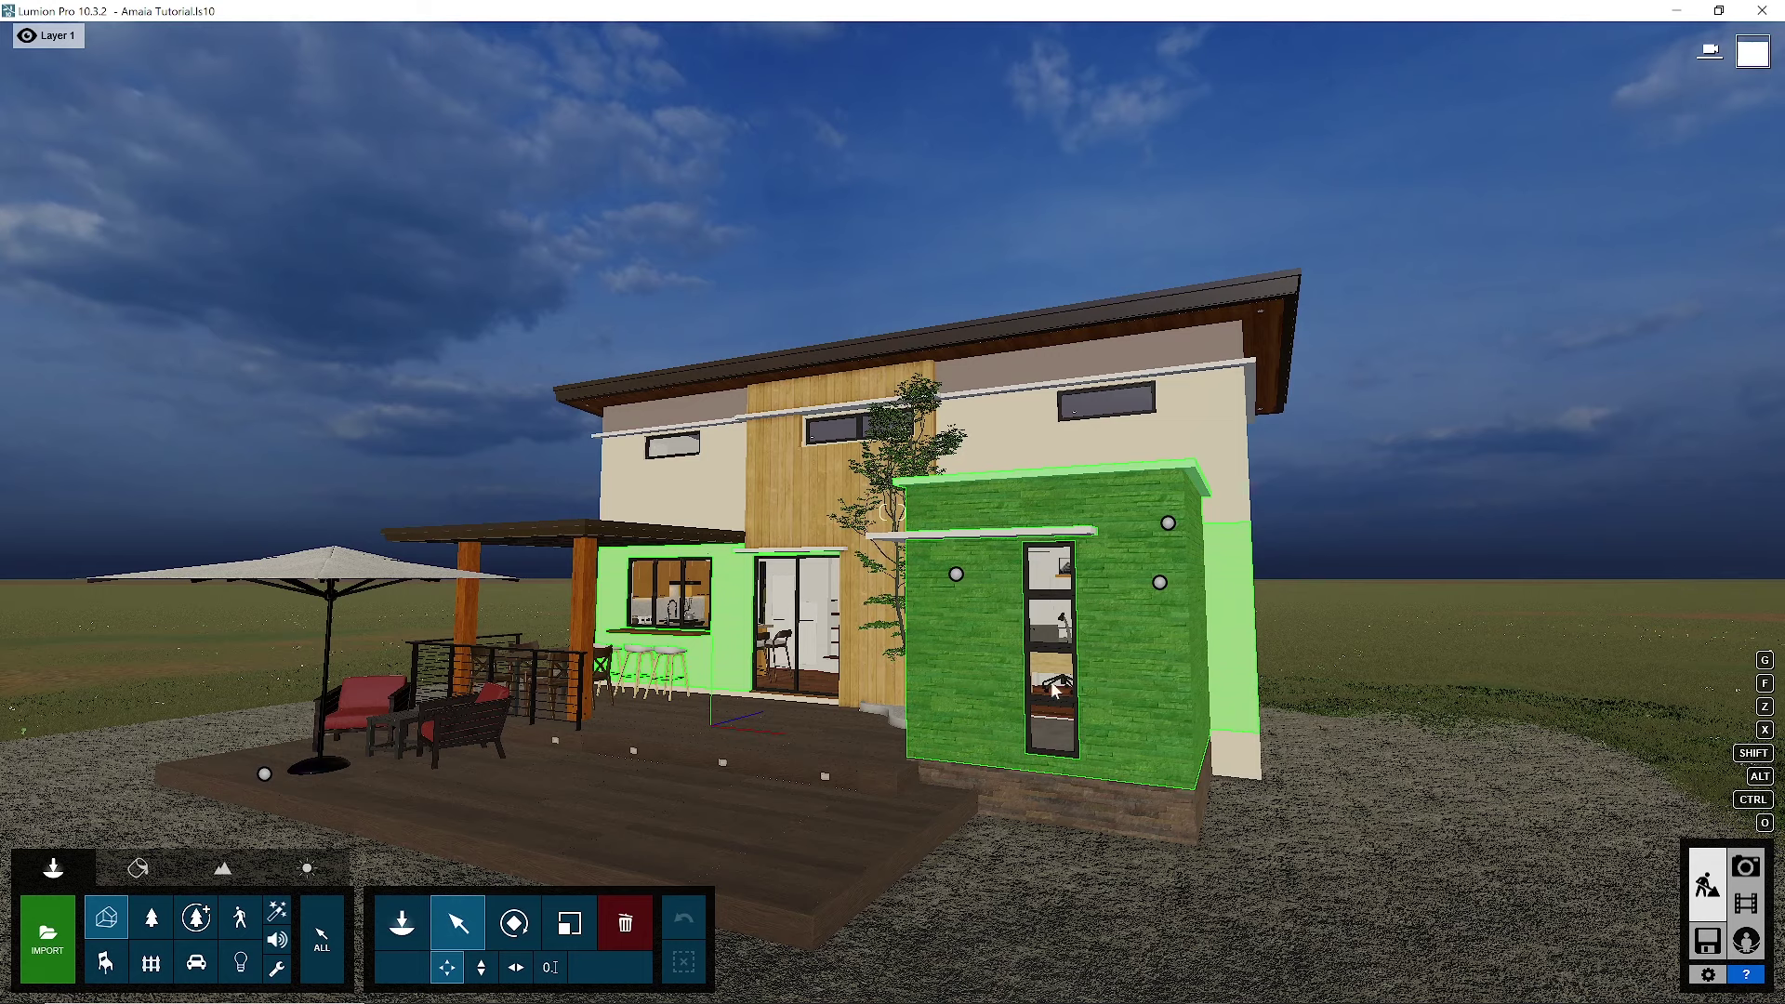
pyautogui.moveTo(1062, 703); pyautogui.dragTo(1636, 864, button='right')
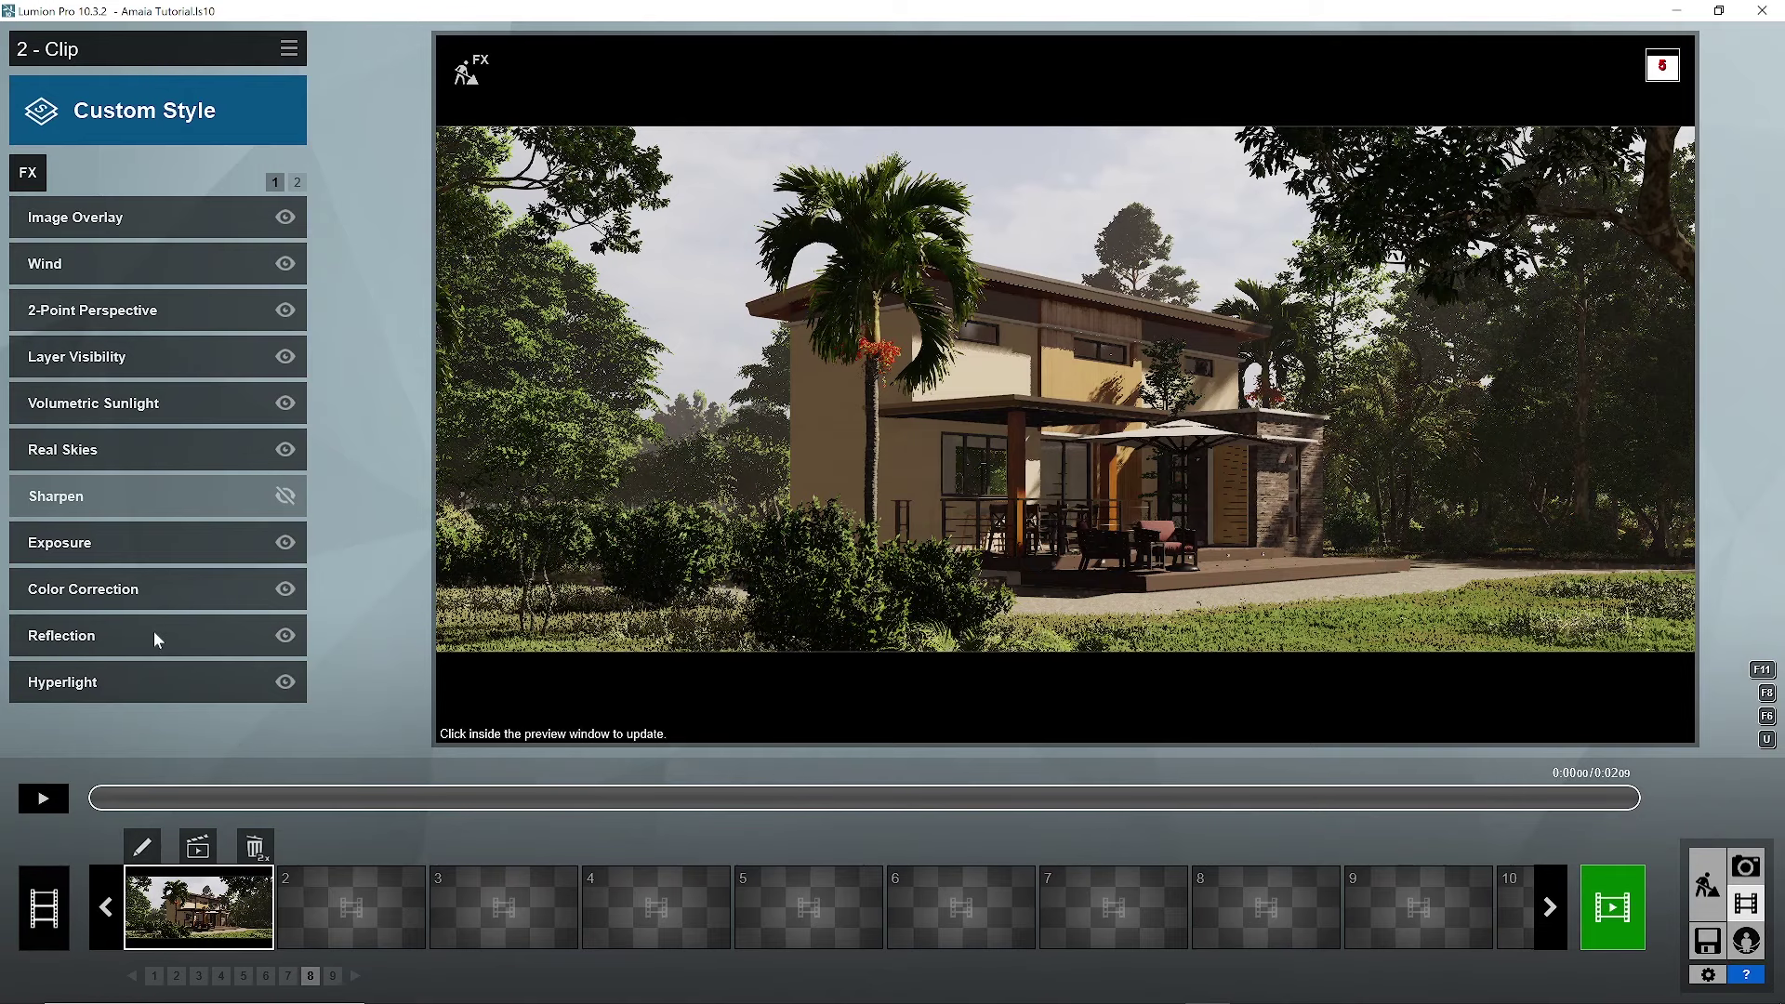
# Add reflection planes to the upper-floor windows, the ground-floor window and the sliding glass door through the Reflection effect.
pyautogui.click(94, 633)
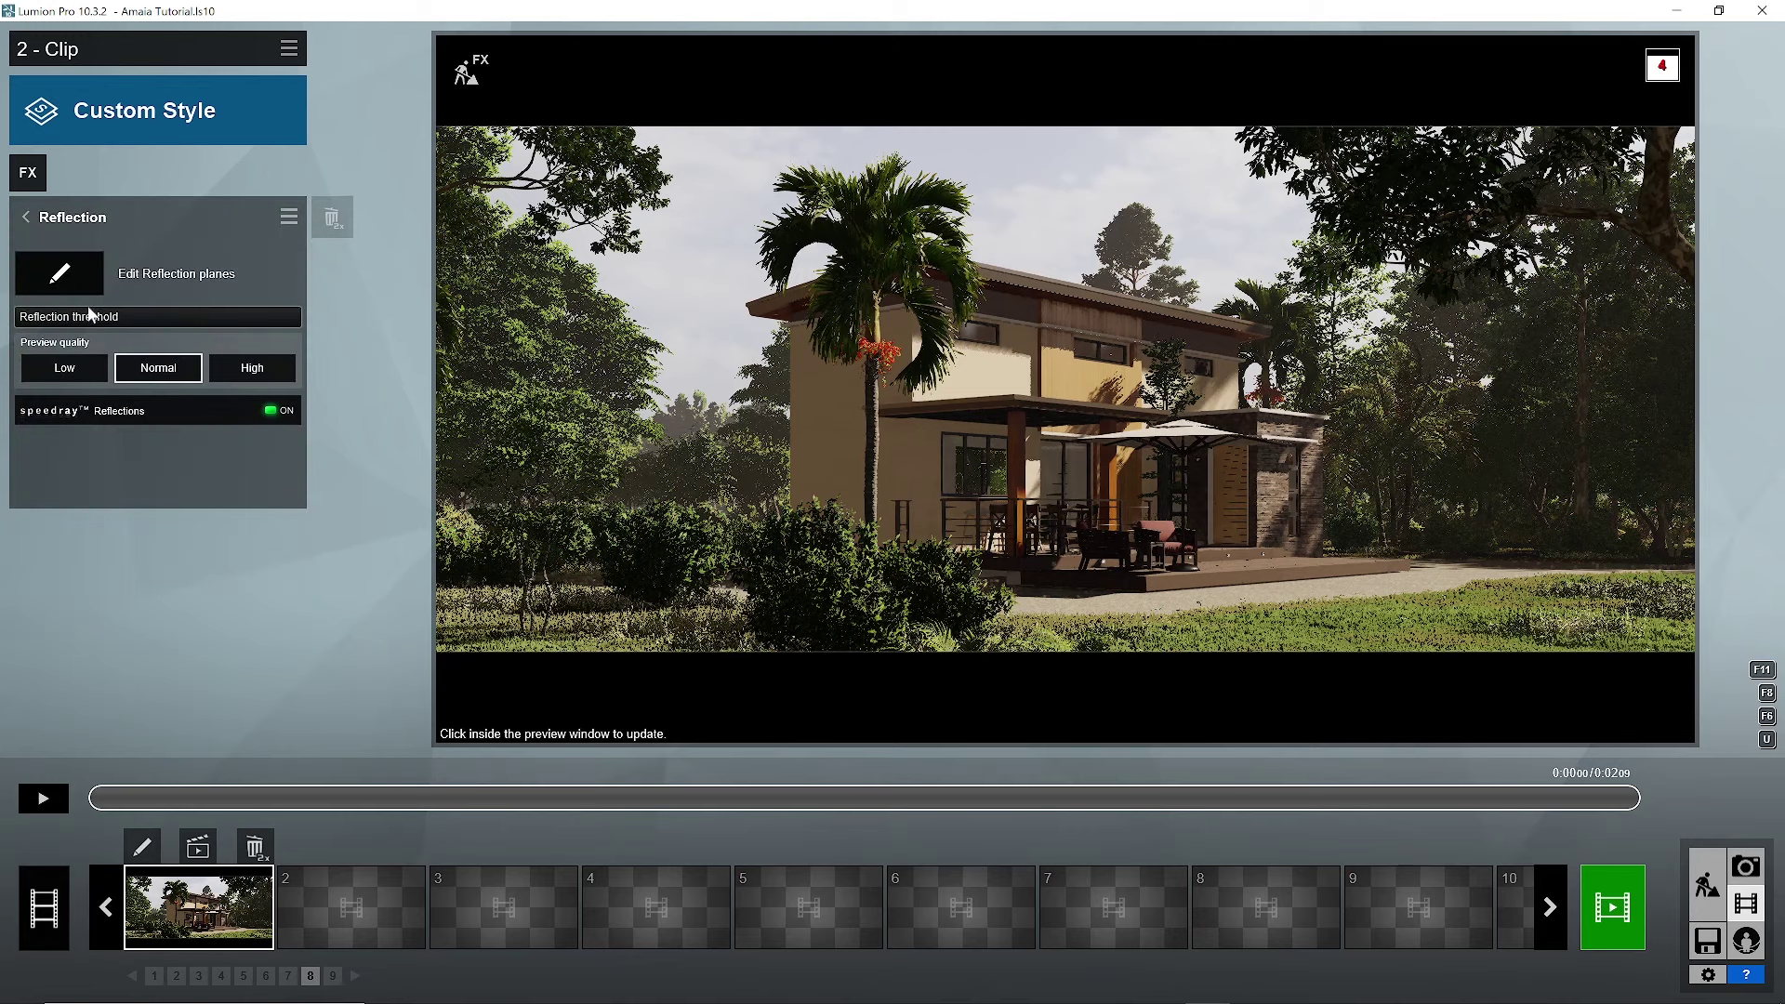
pyautogui.click(73, 273)
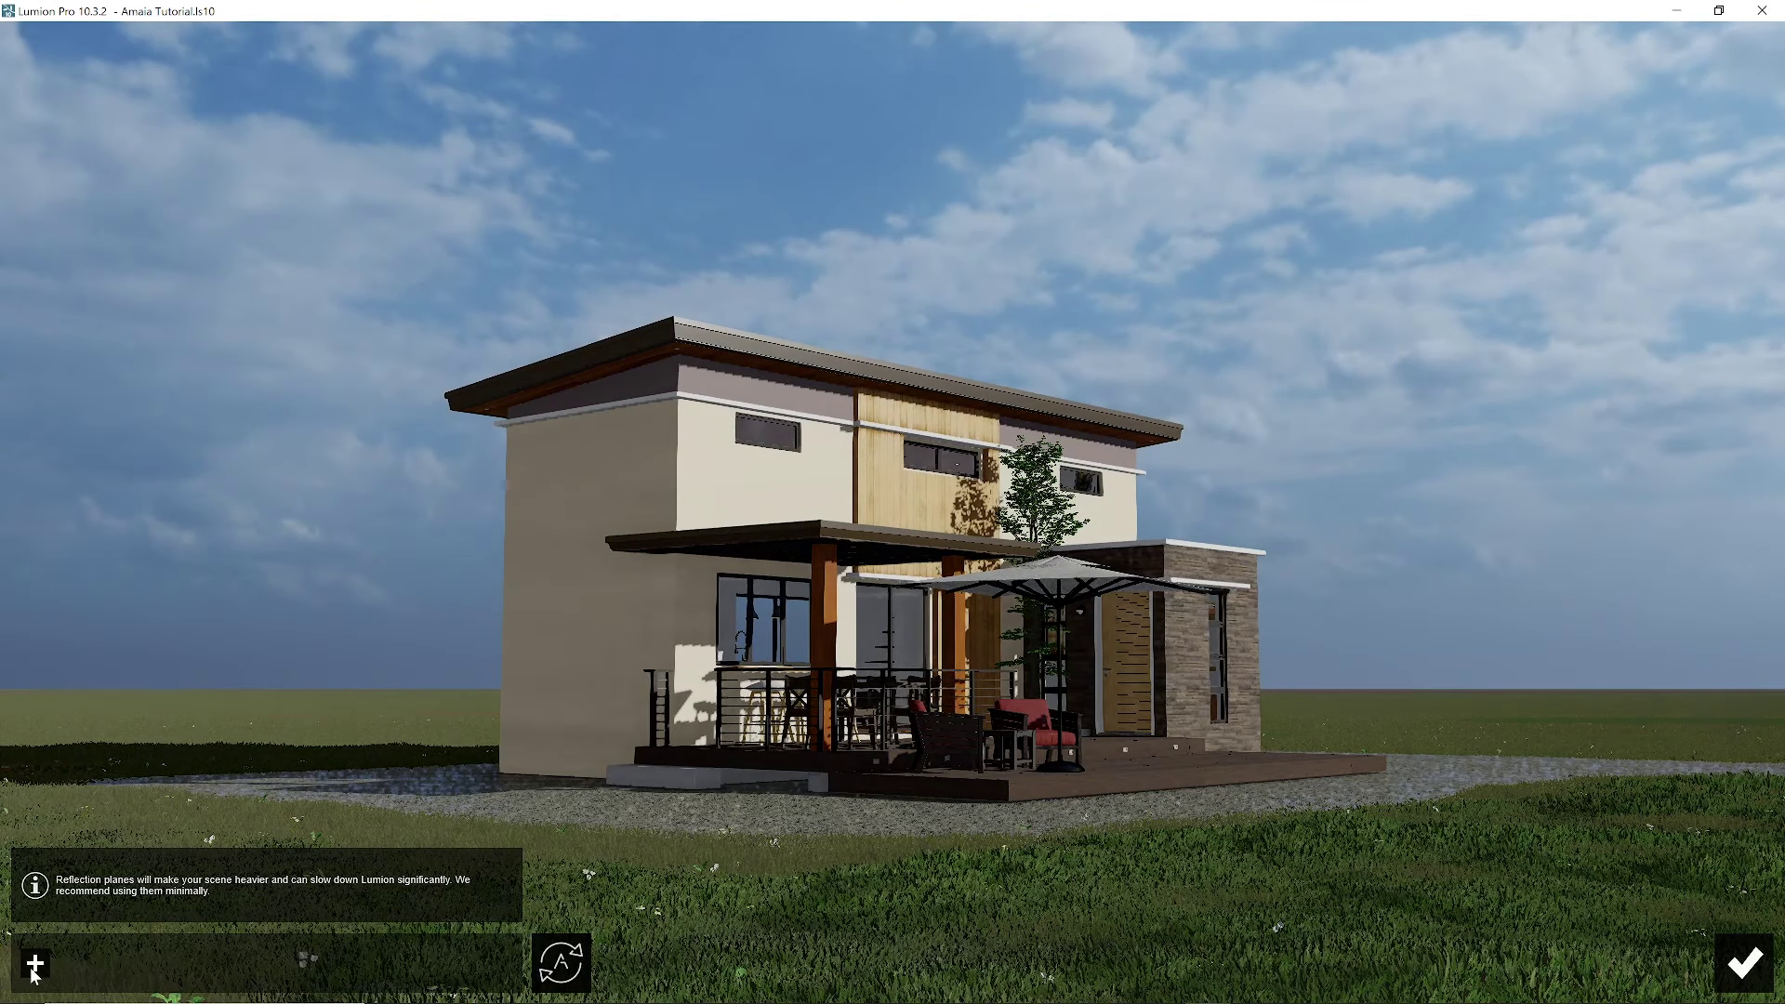
pyautogui.click(36, 963)
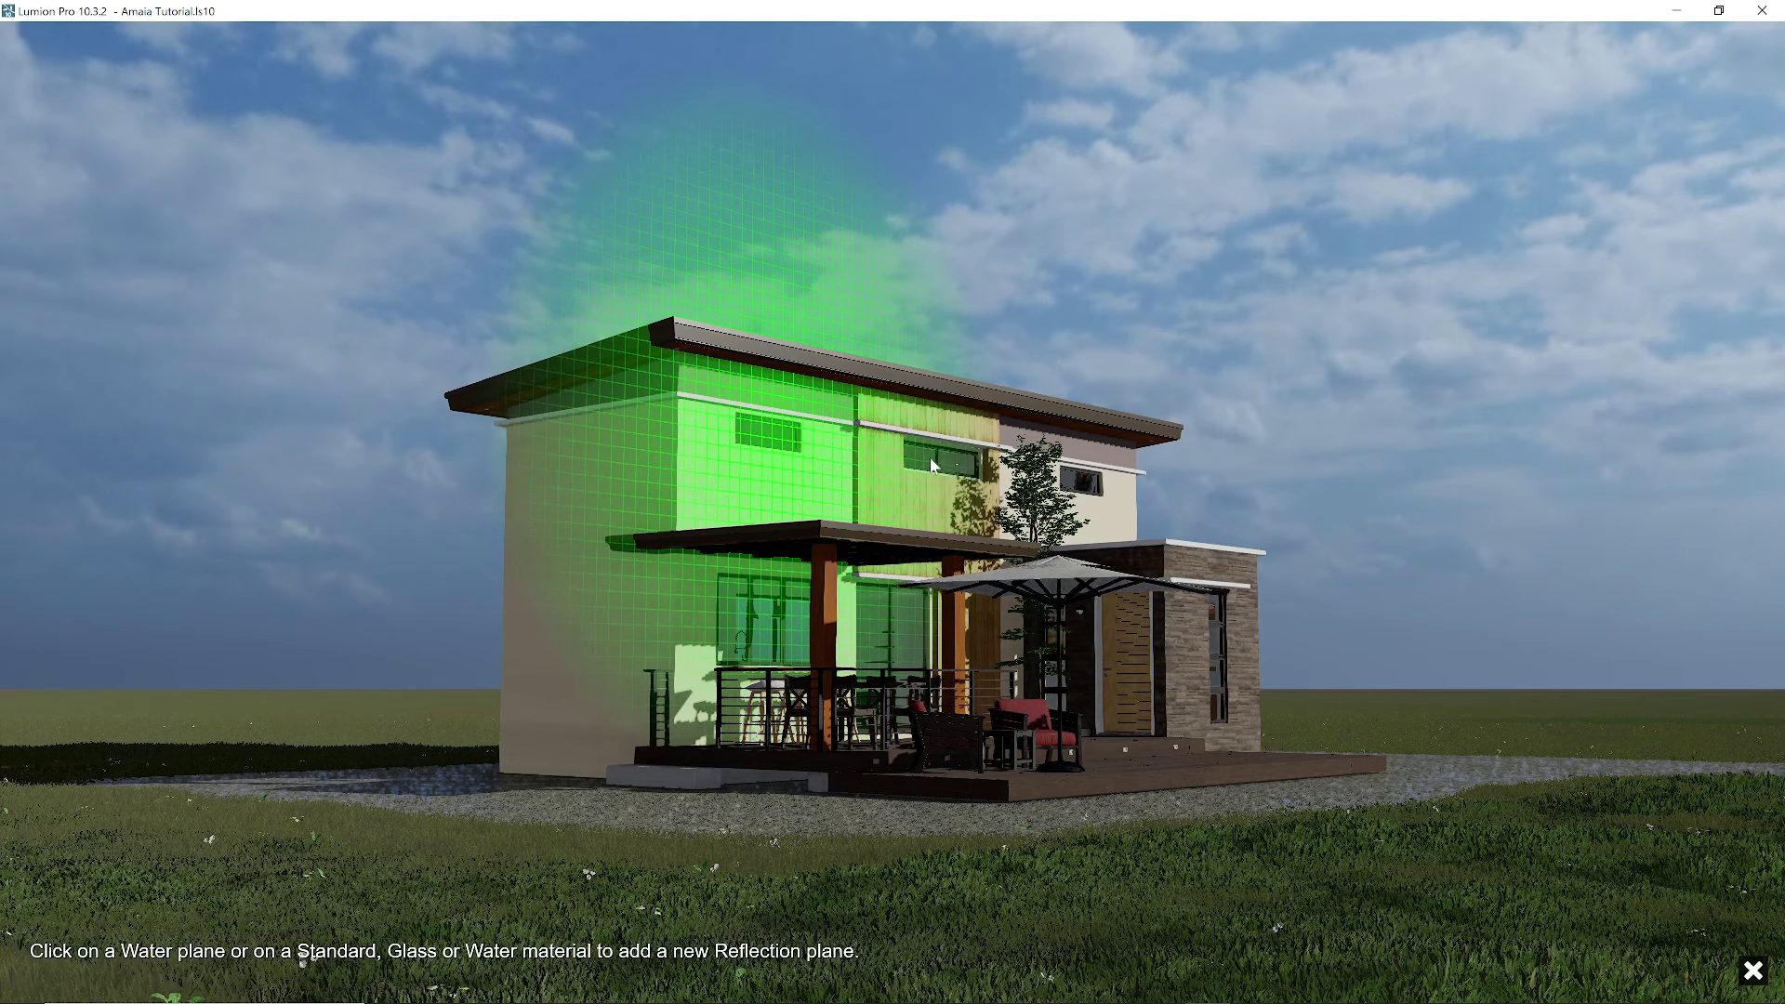
pyautogui.click(787, 437)
pyautogui.click(85, 963)
pyautogui.click(762, 618)
pyautogui.click(136, 963)
pyautogui.click(871, 651)
# Add reflection planes to the stone-clad volume's tall window and the glass behind the umbrella, and finish editing the planes.
pyautogui.click(186, 965)
pyautogui.click(763, 618)
pyautogui.click(235, 963)
pyautogui.click(1218, 673)
pyautogui.click(286, 963)
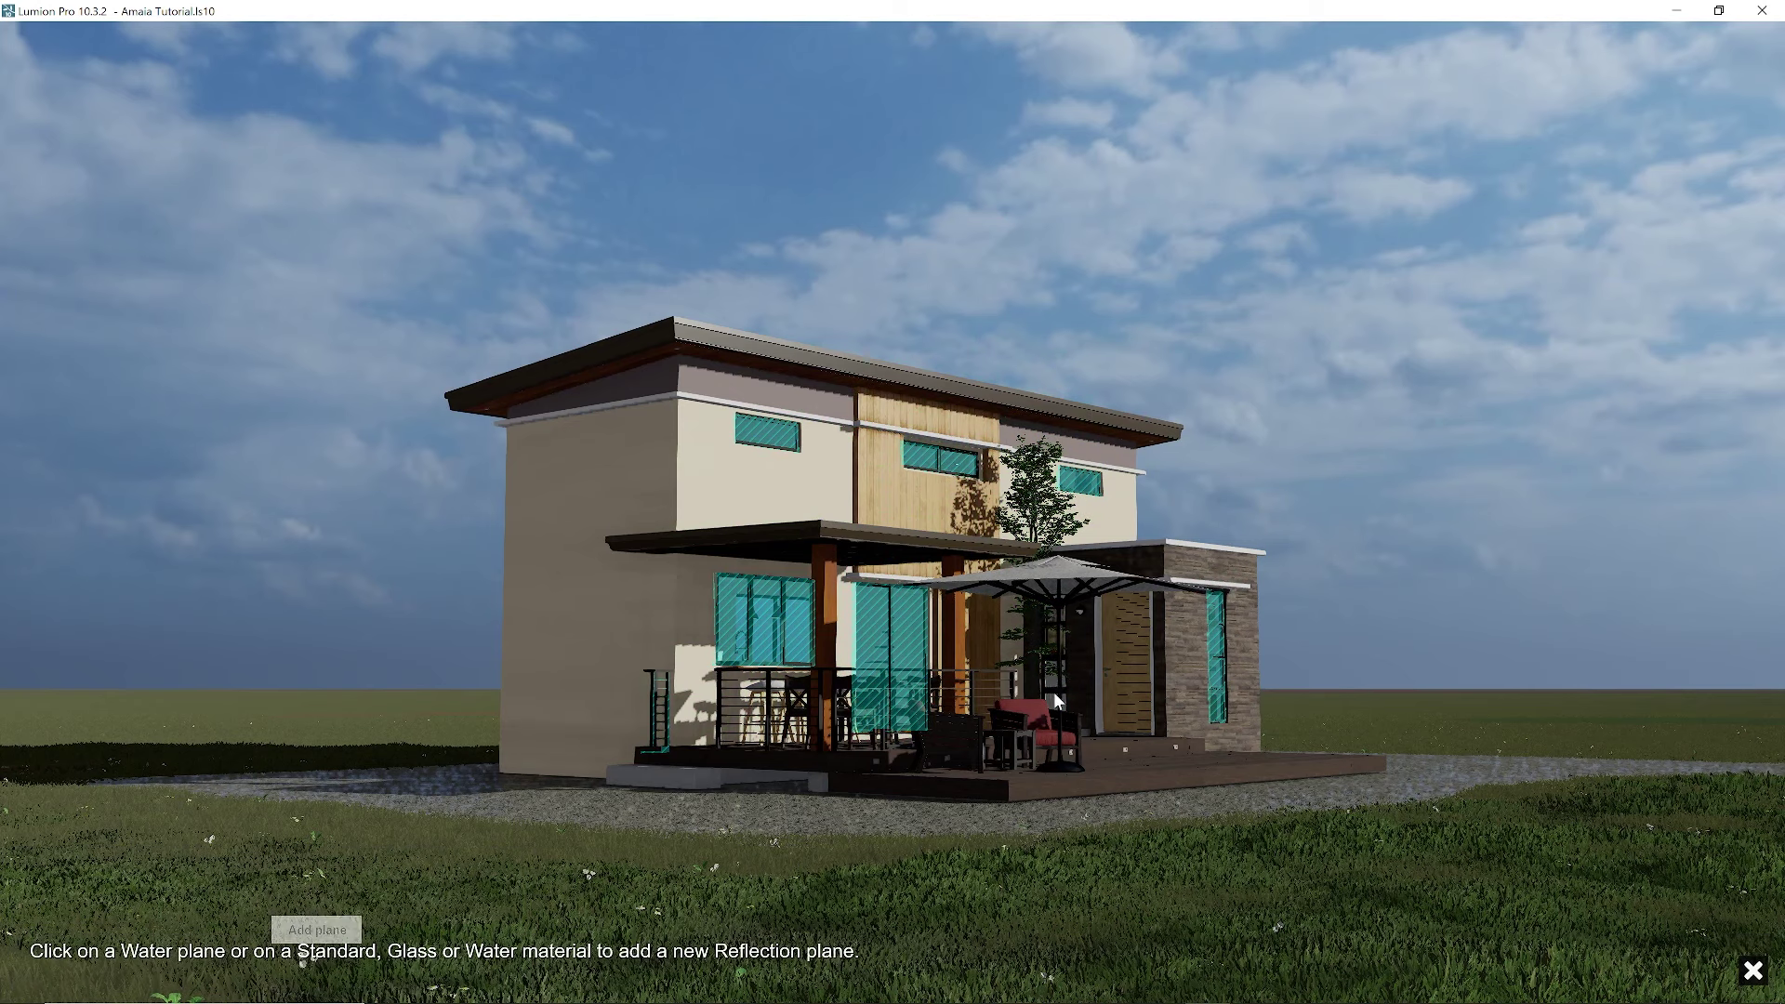
pyautogui.click(1333, 816)
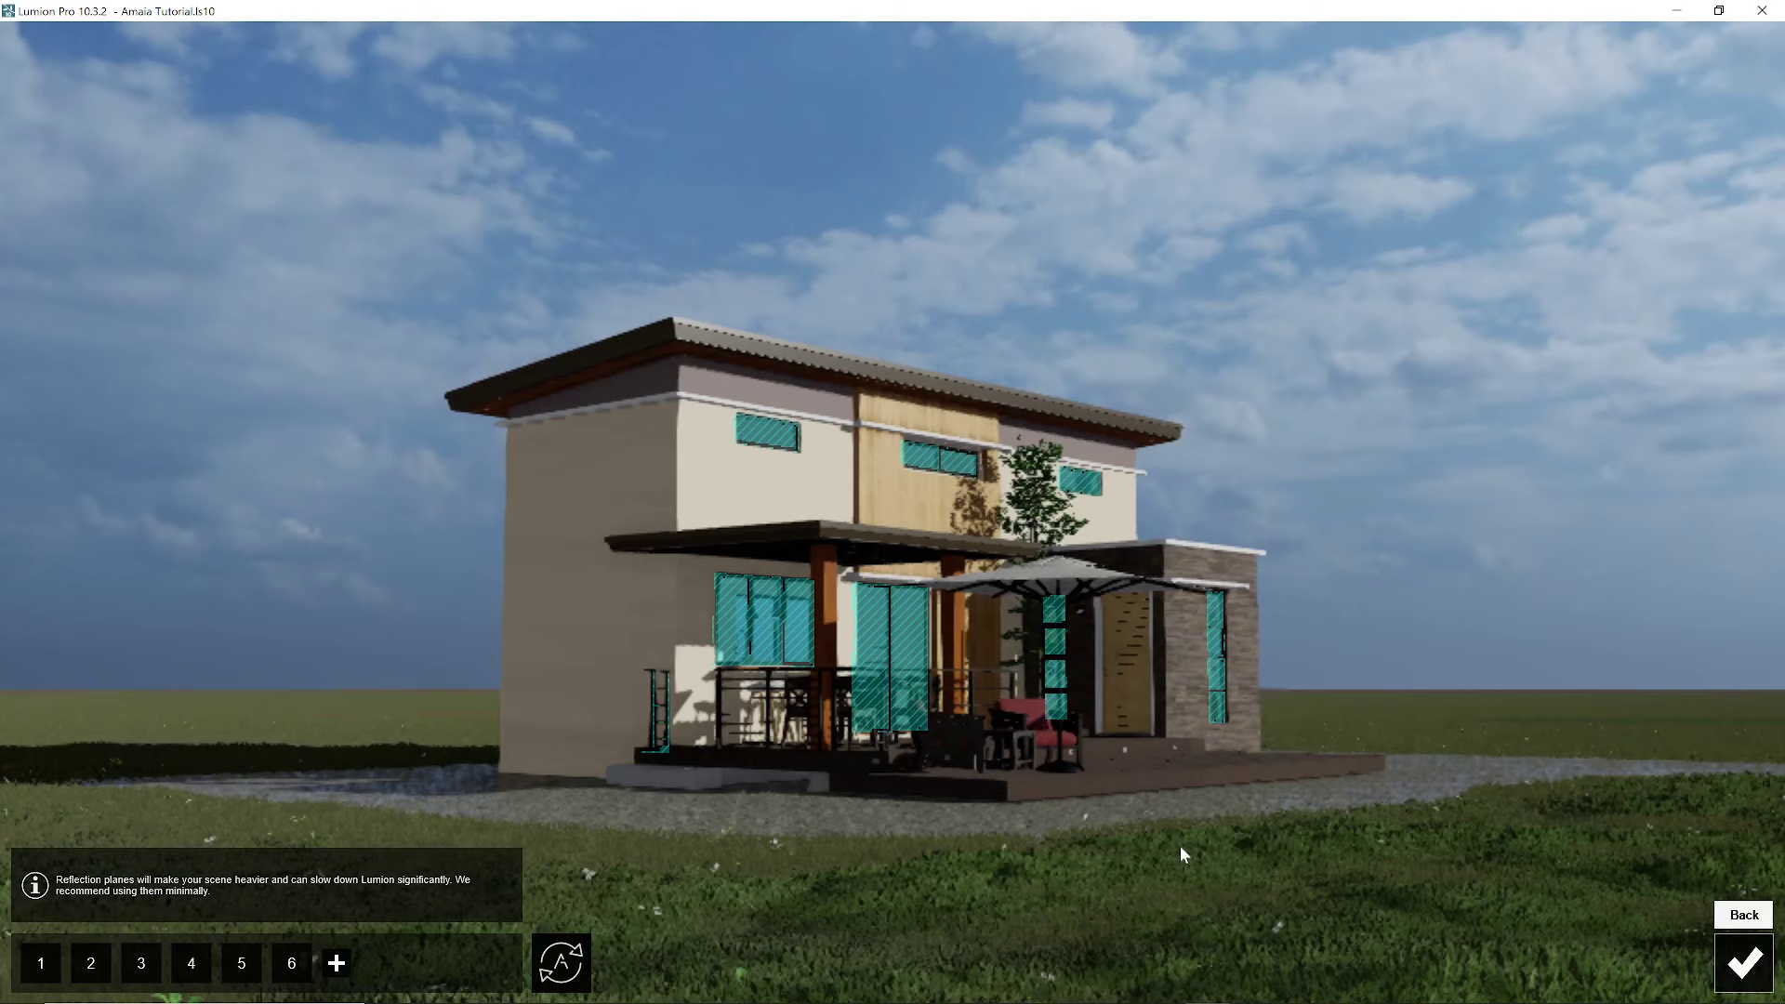
pyautogui.press('Escape')
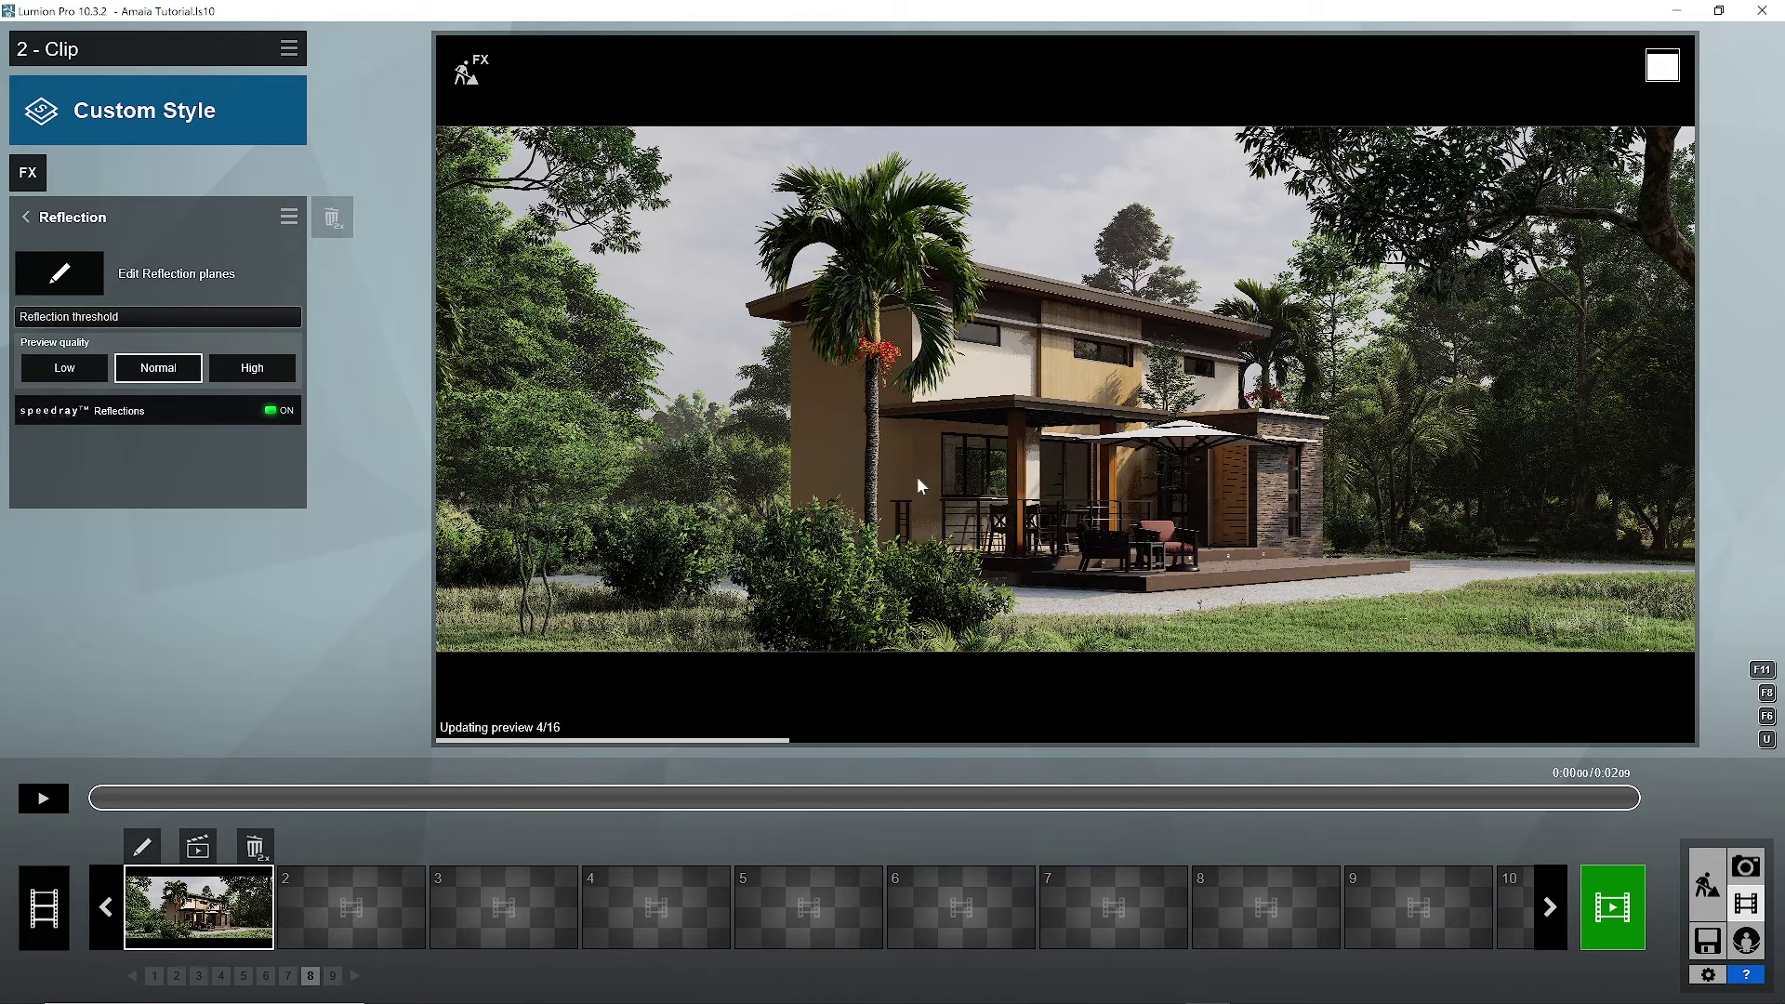
# Return to the clip's effects list and update the preview to check the rendered exterior.
pyautogui.press('Escape')
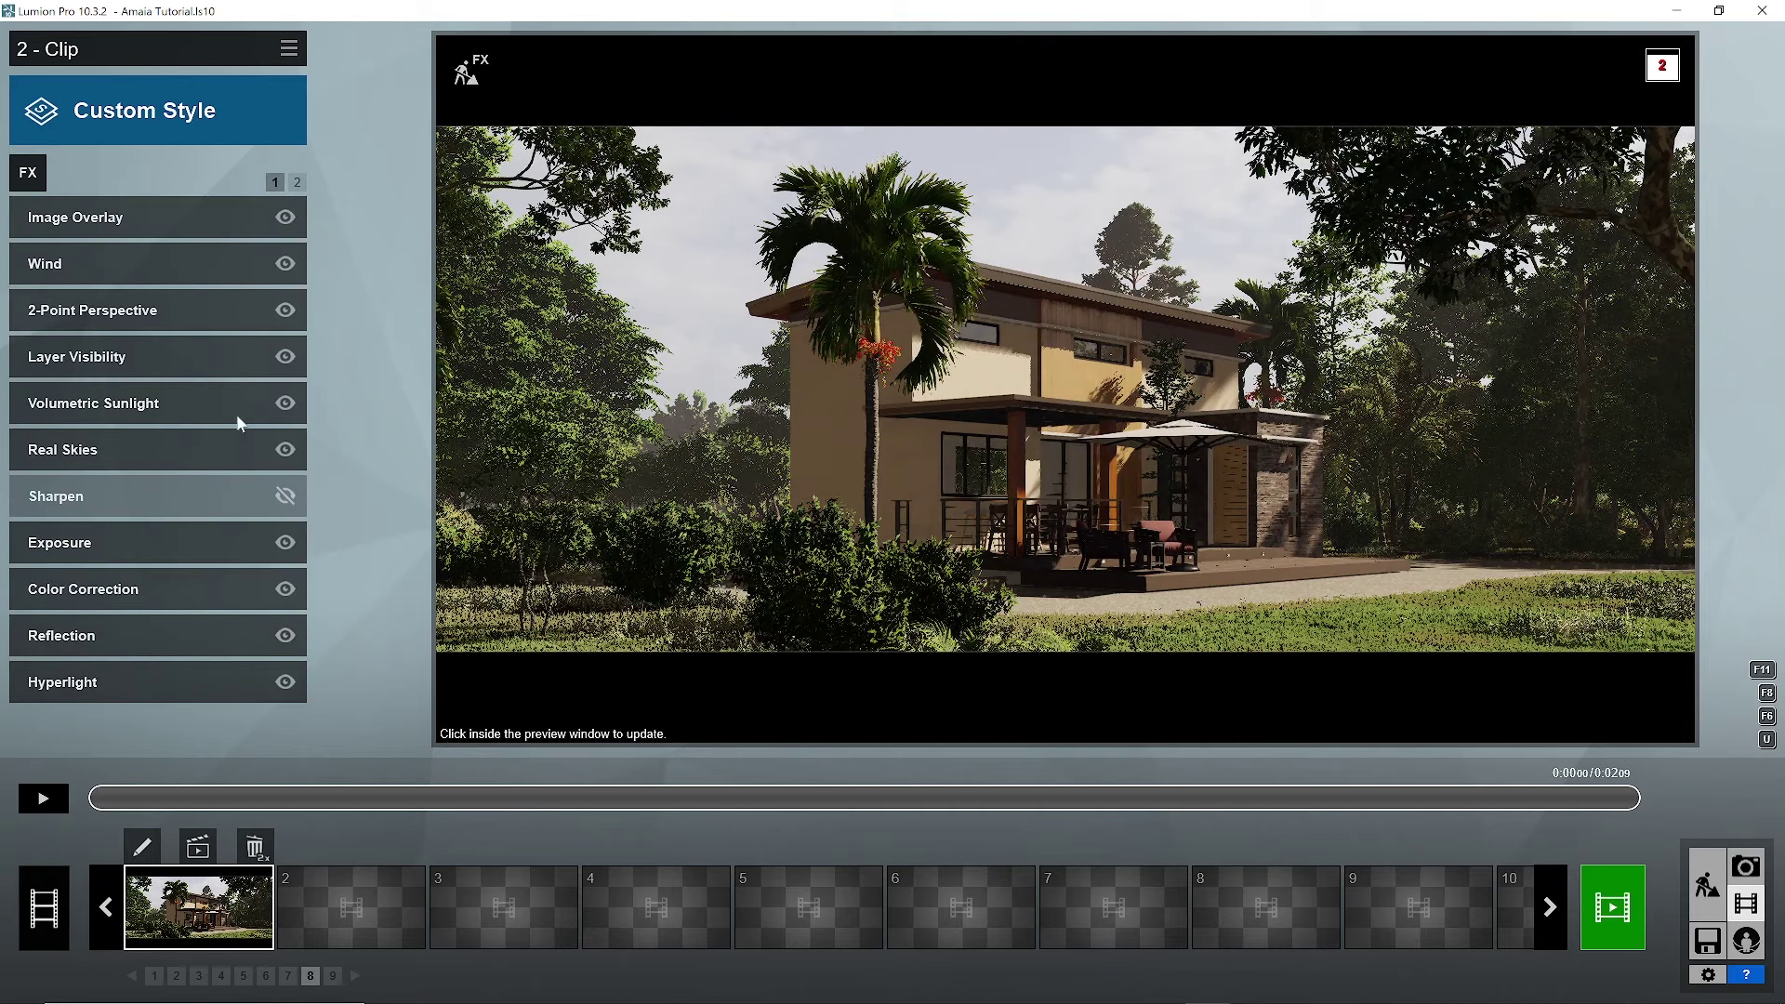
pyautogui.click(297, 182)
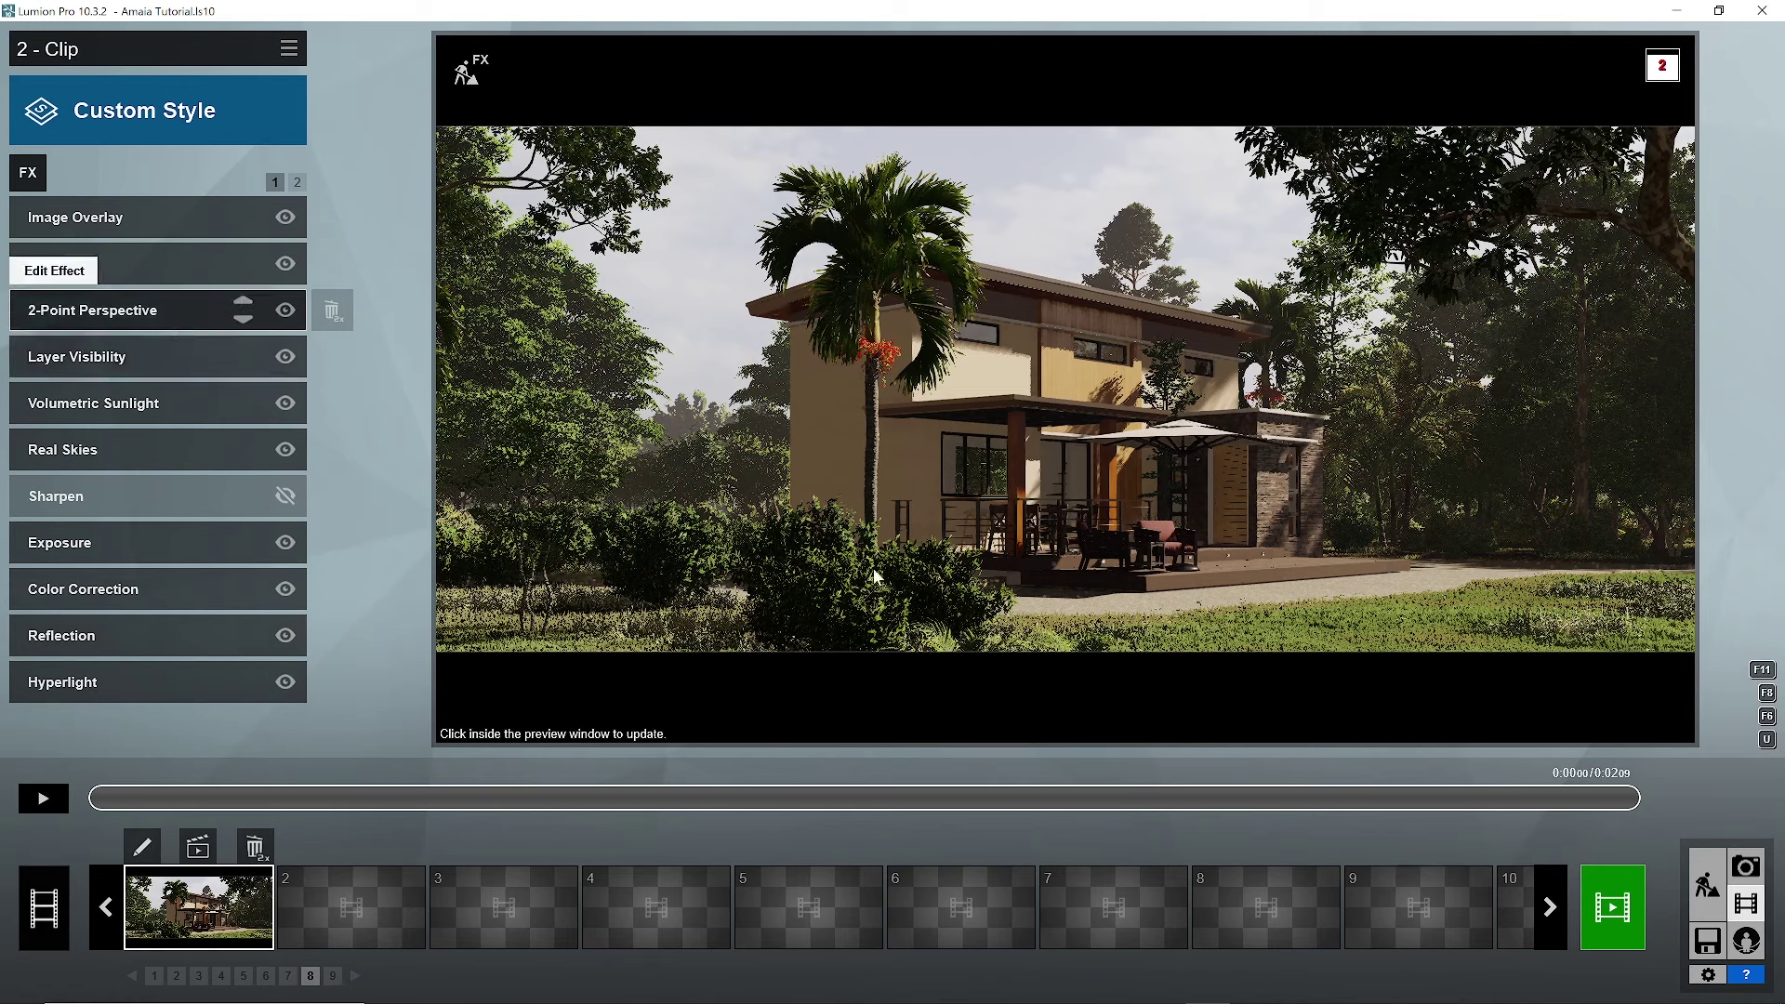
pyautogui.click(979, 466)
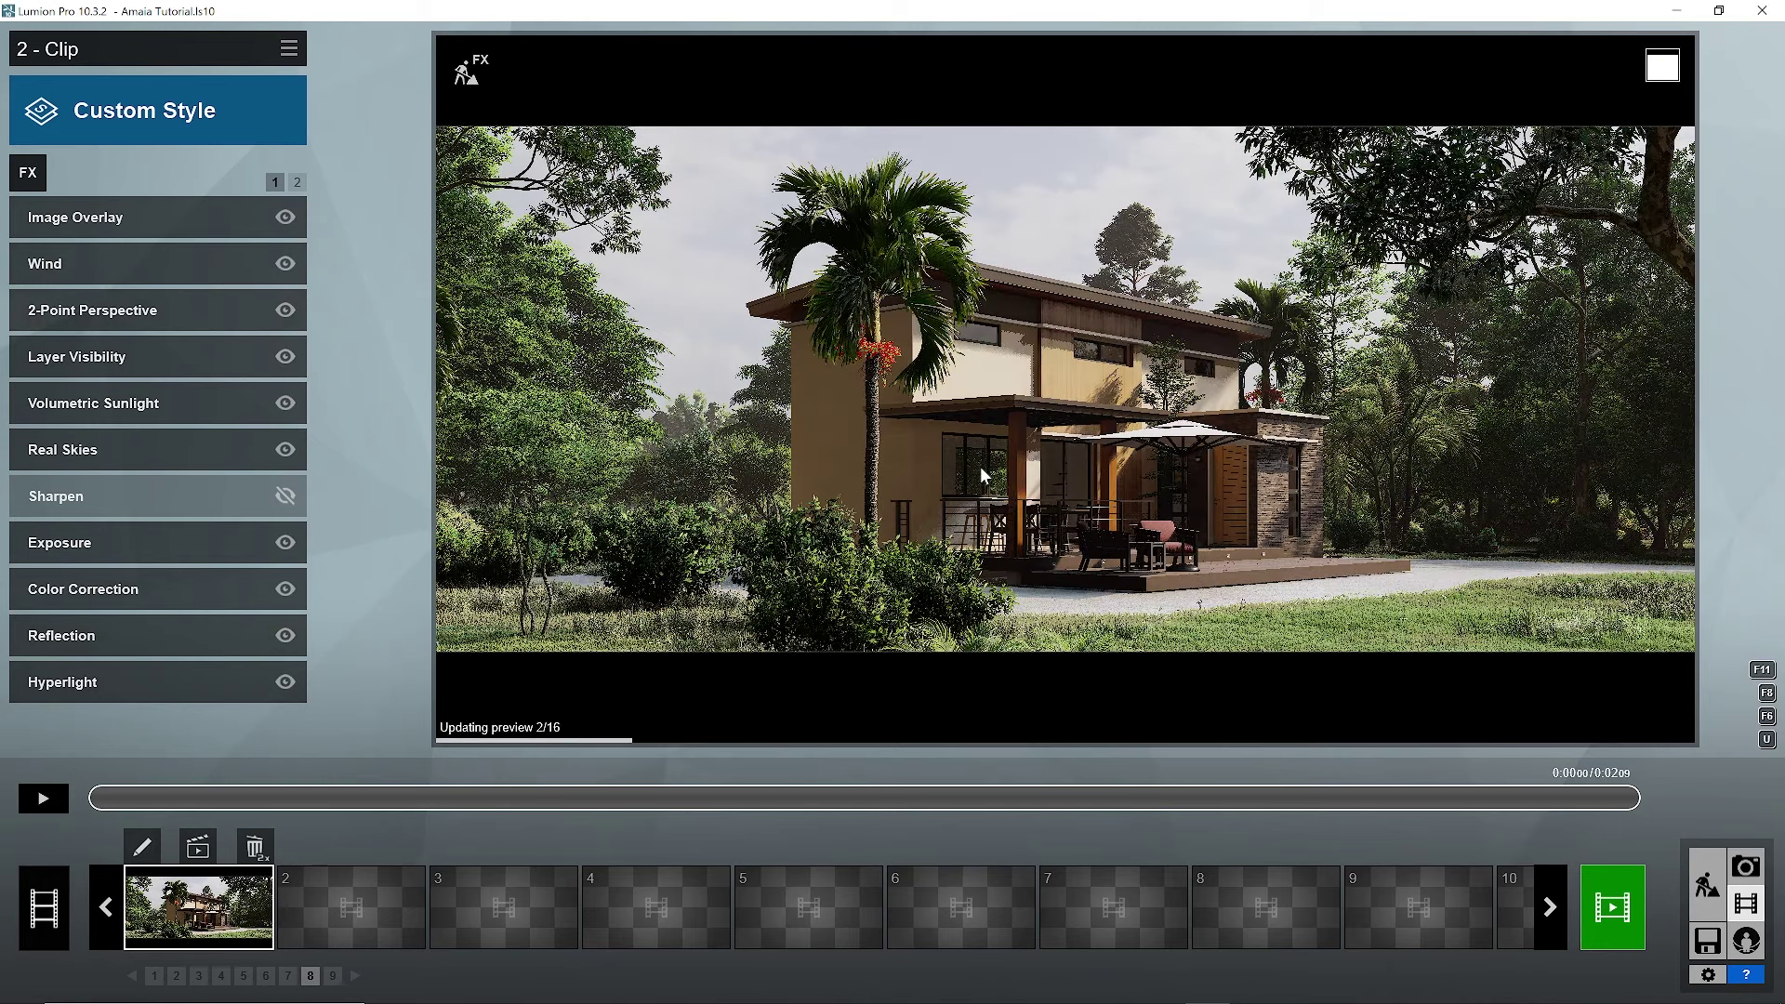